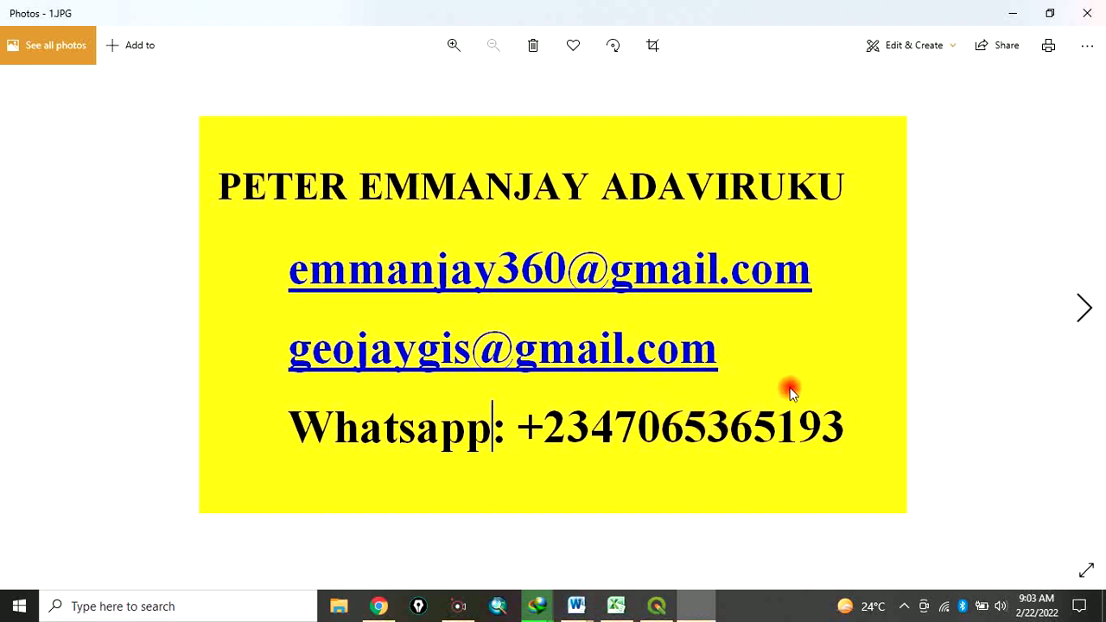
- Flip through the intro slides in Windows Photos, then bring the empty QGIS project forward
left_click(1085, 308)
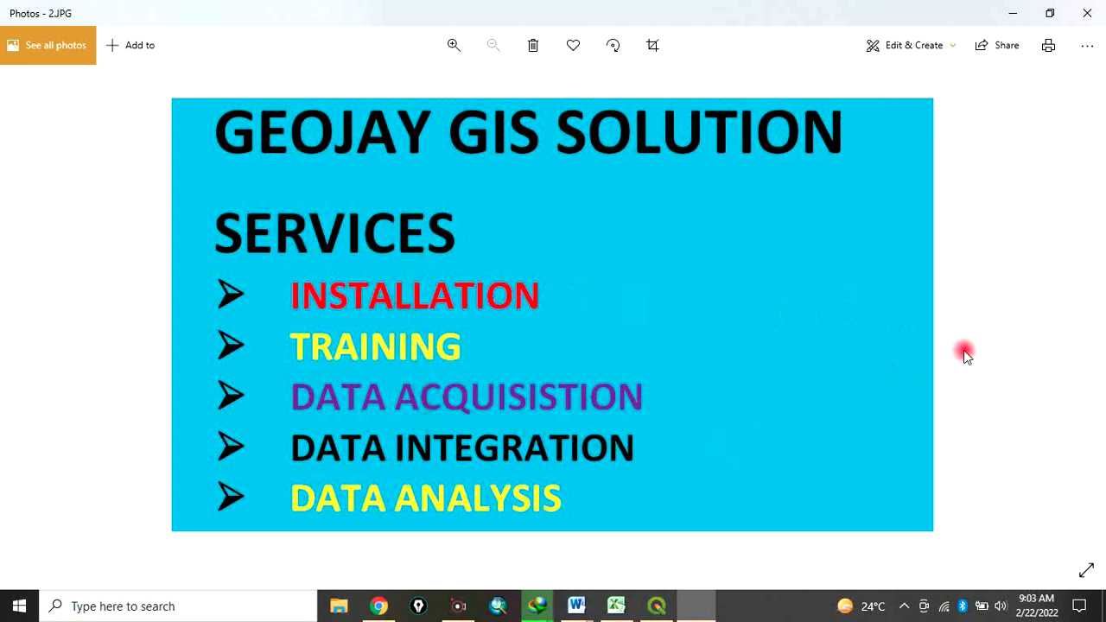
left_click(1085, 308)
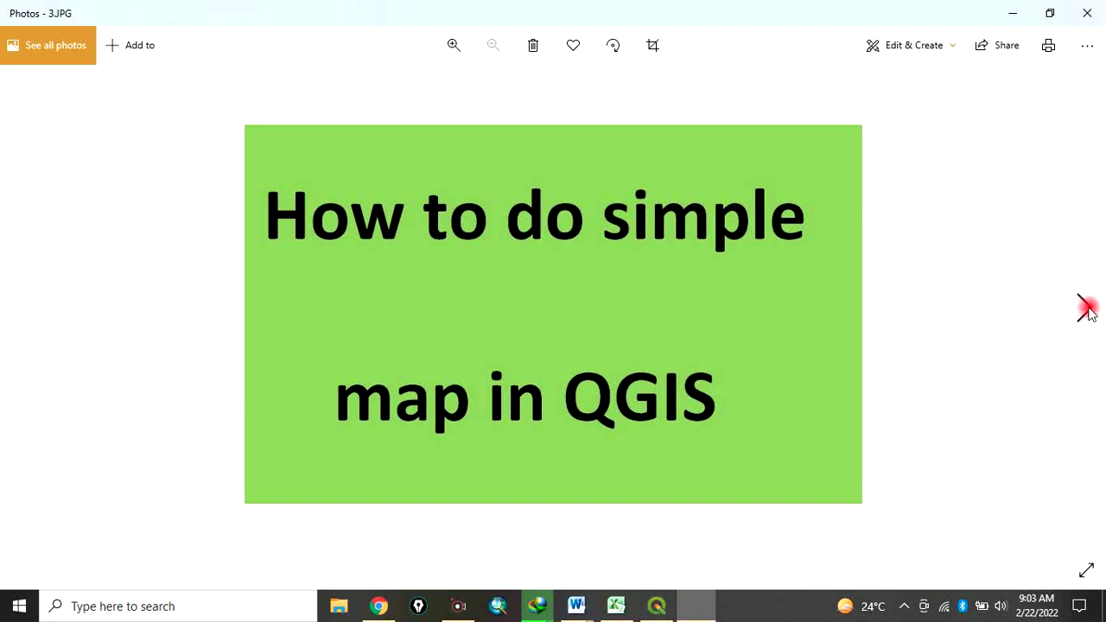
left_click(1085, 308)
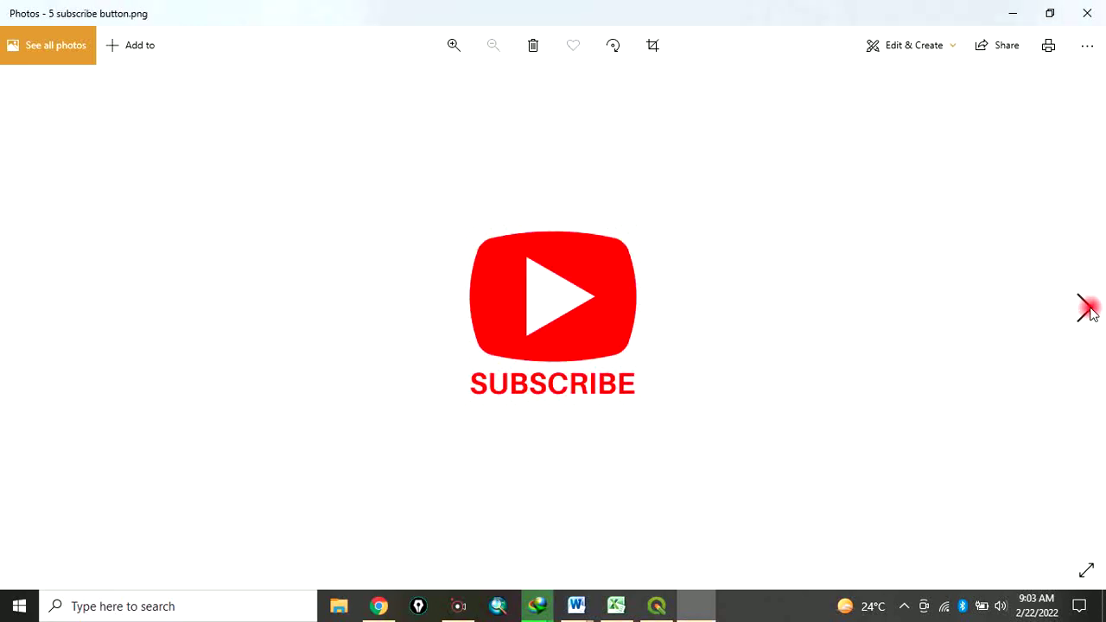
left_click(23, 308)
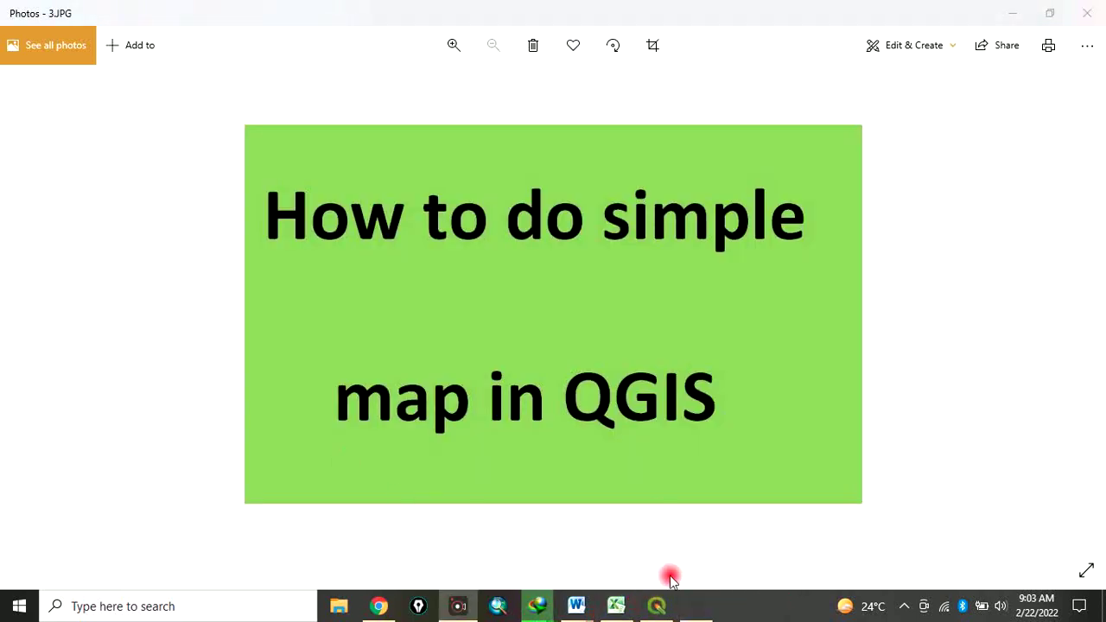
left_click(657, 606)
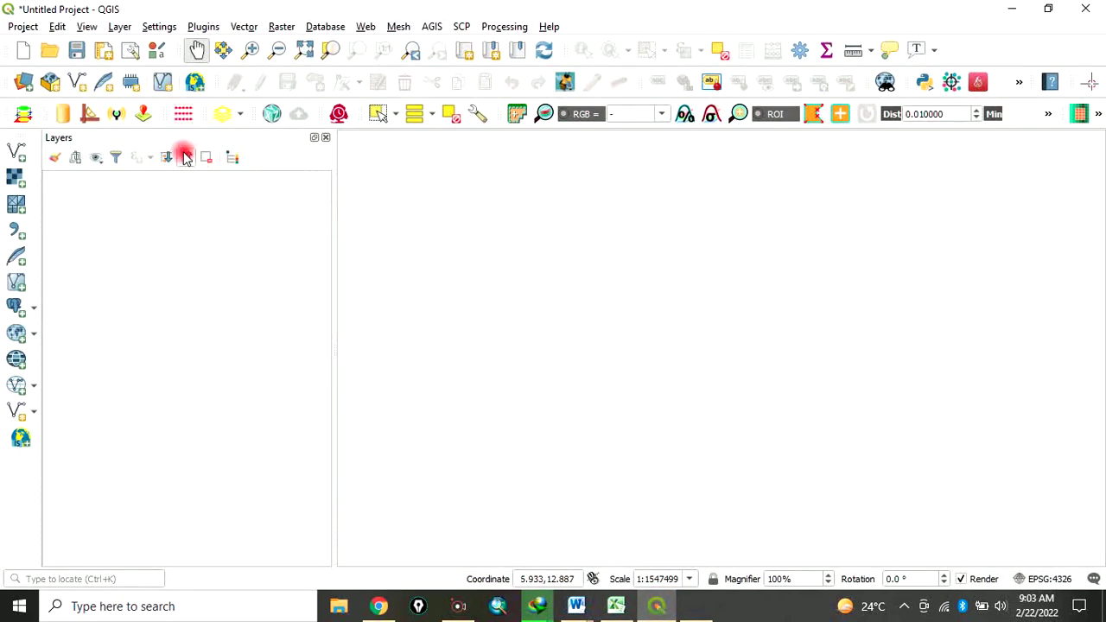
- Add 'katsina lgas.shp' from the KATSINA folder as a vector layer
left_click(25, 152)
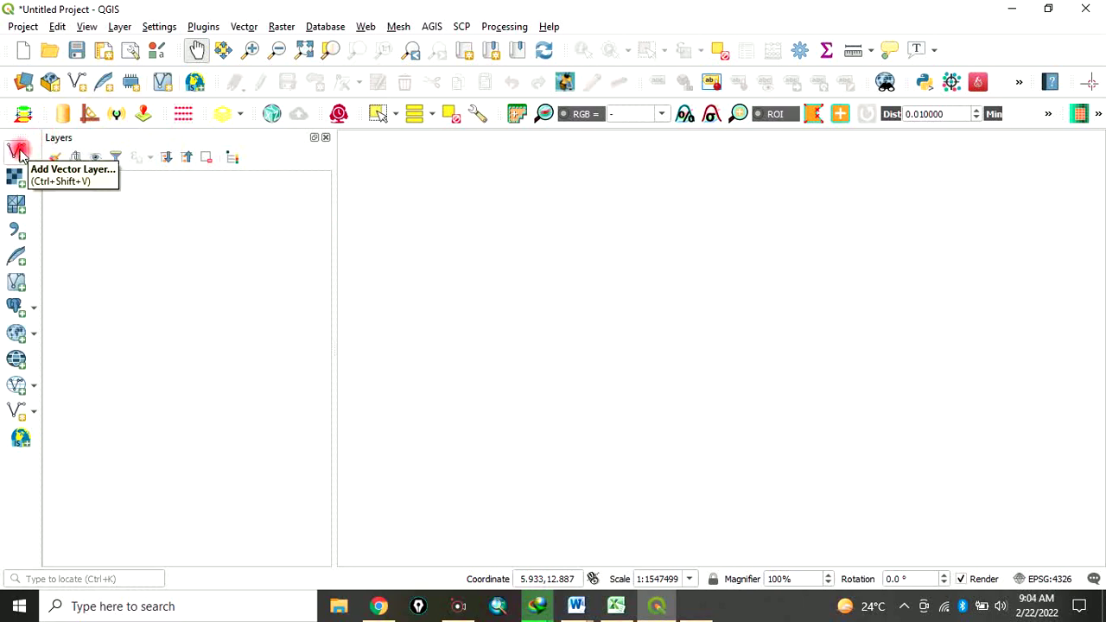
left_click(19, 151)
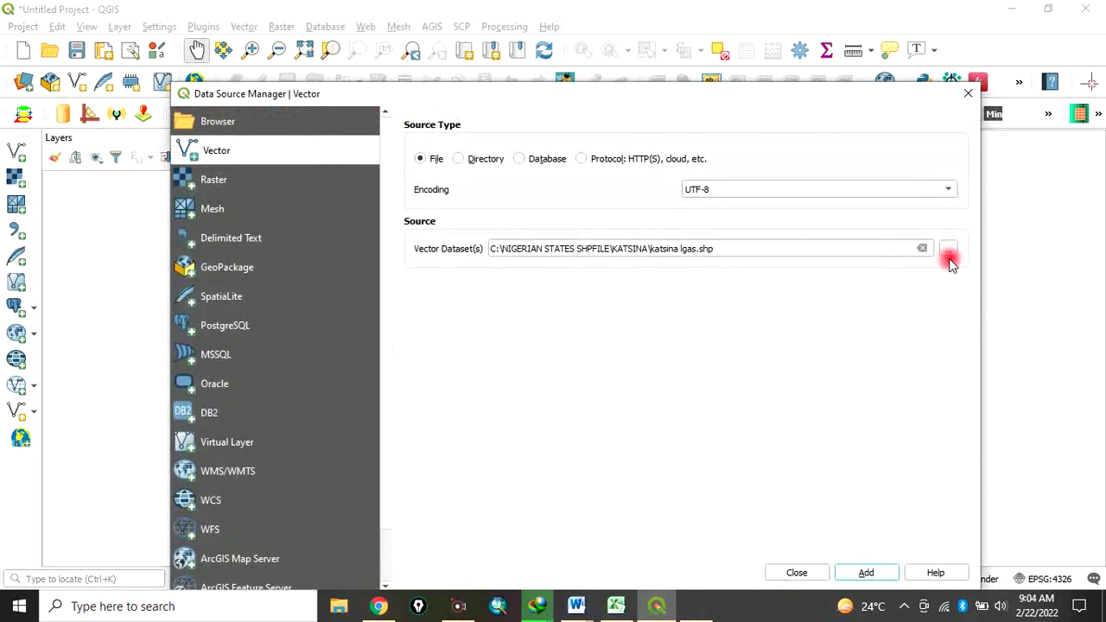
left_click(947, 251)
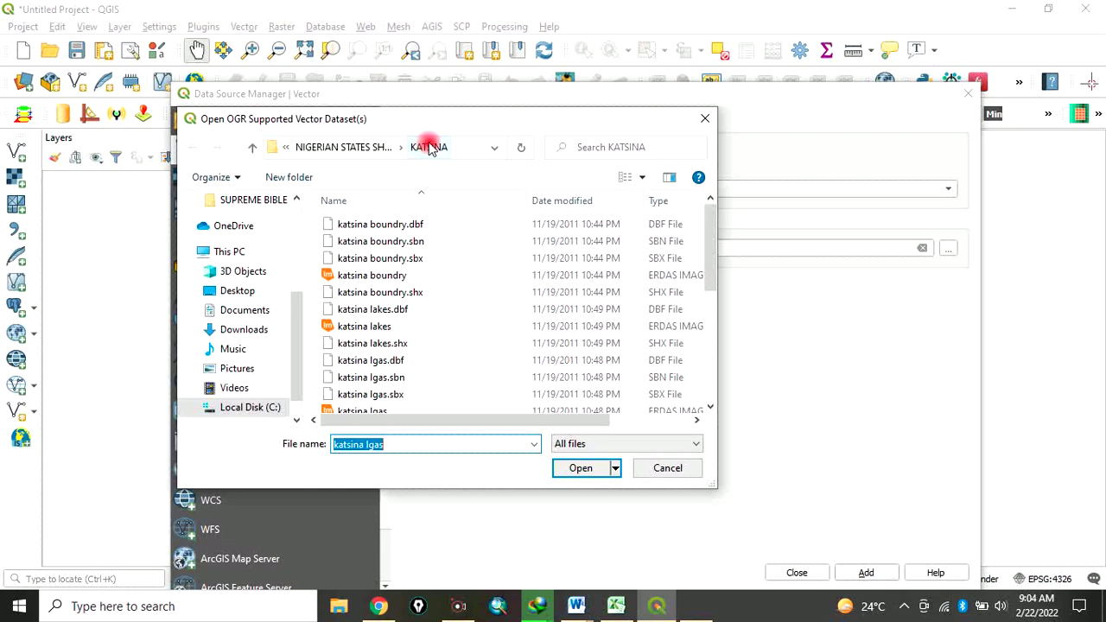
scroll(427, 277, "down", 2)
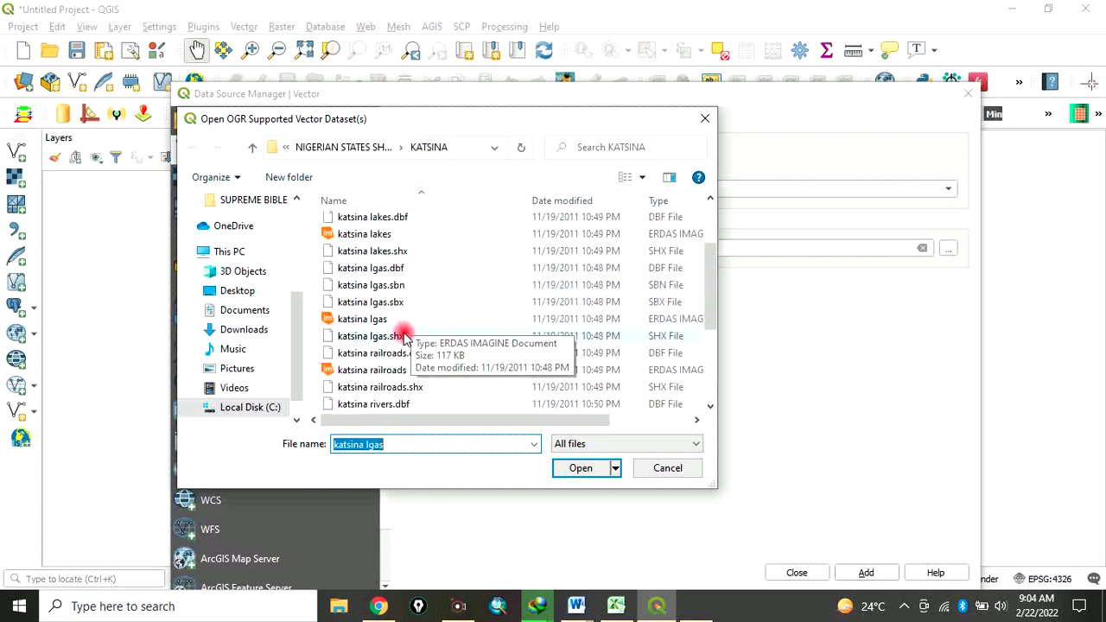
left_click(378, 321)
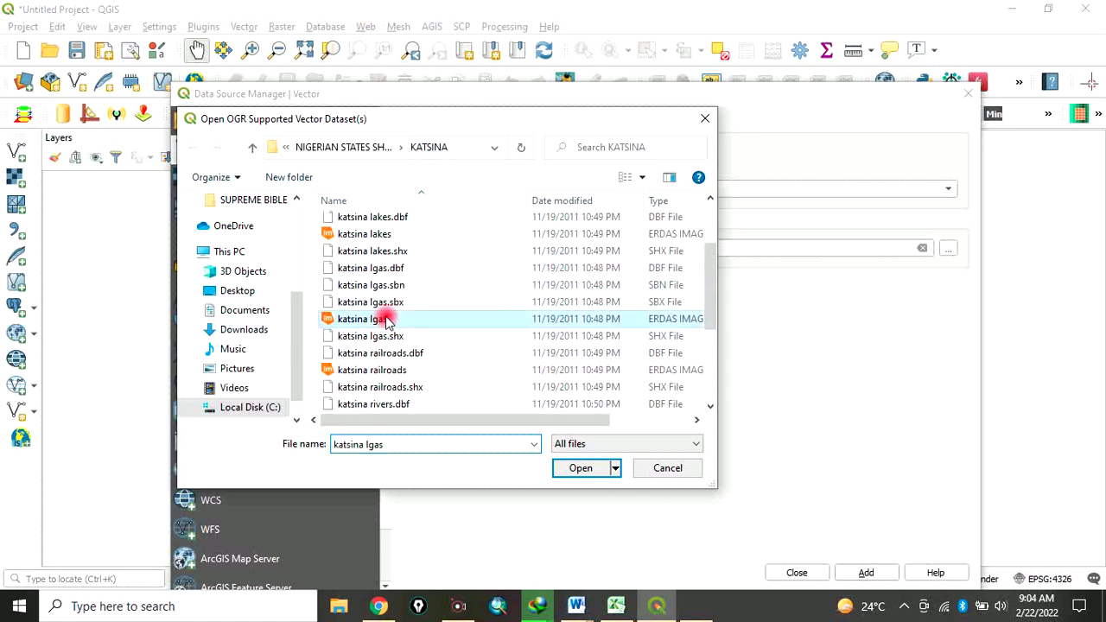
left_click(580, 467)
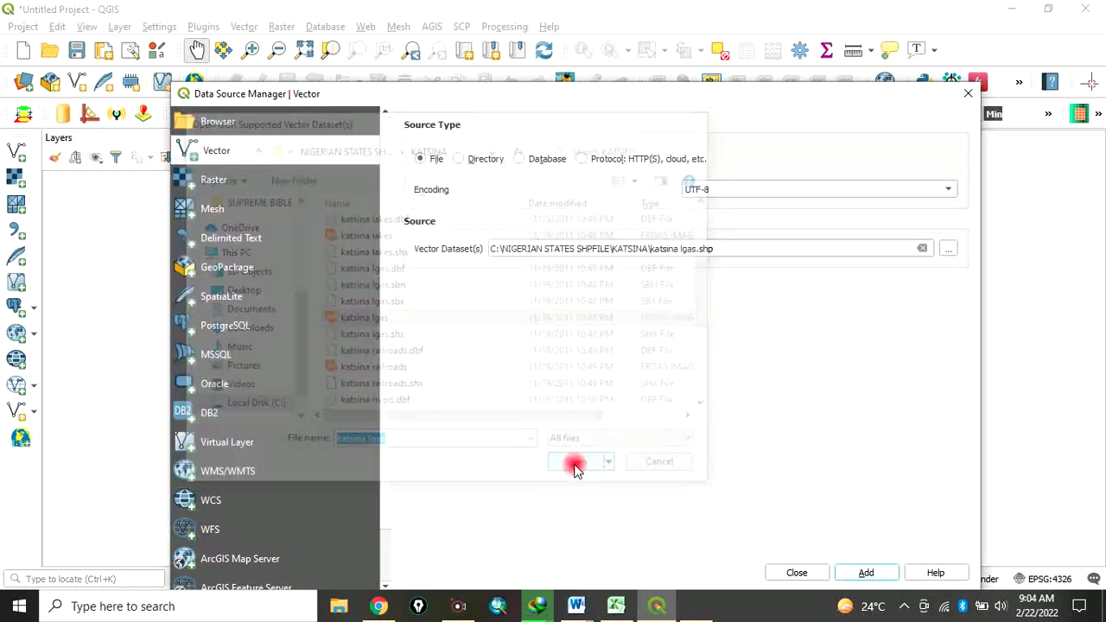
left_click(864, 573)
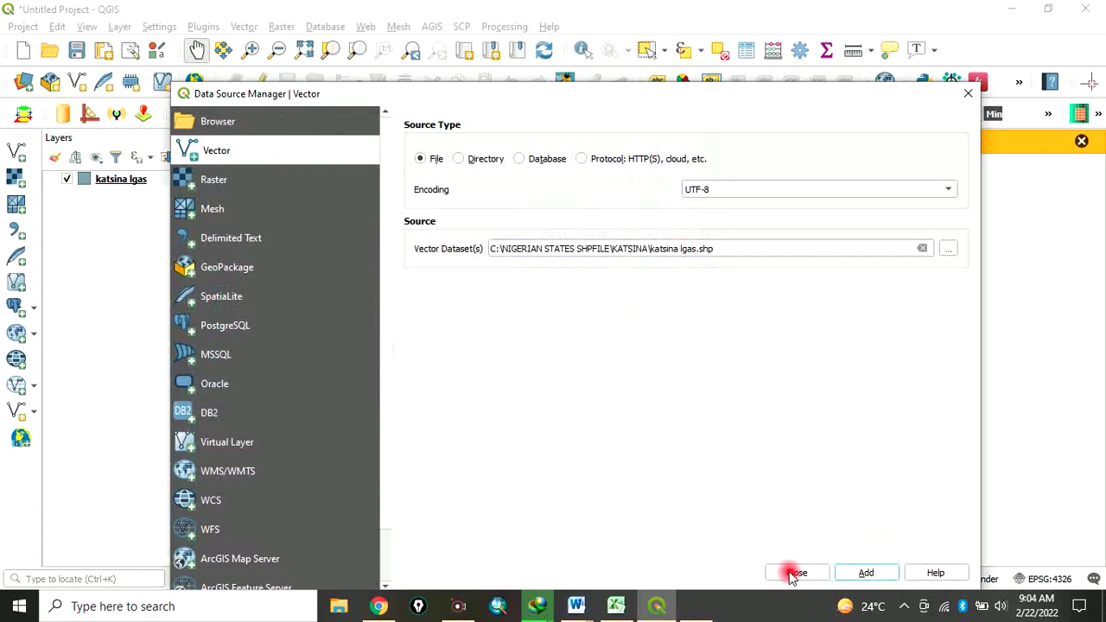
left_click(795, 573)
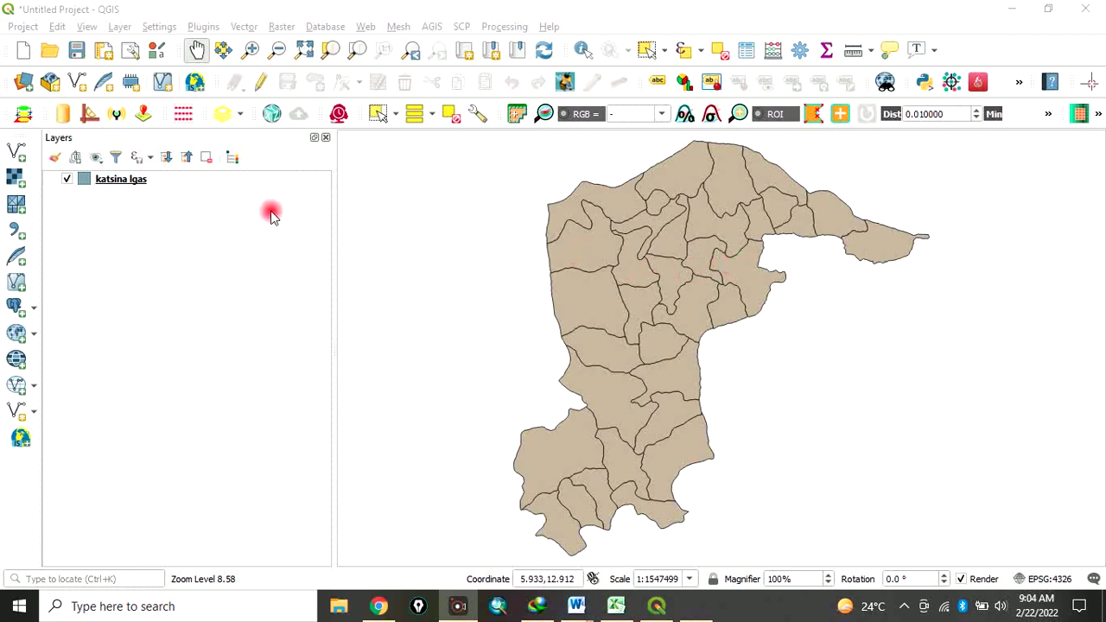
- Change the katsina lgas symbology to an outline-only Simple line with no fill
left_click(118, 185)
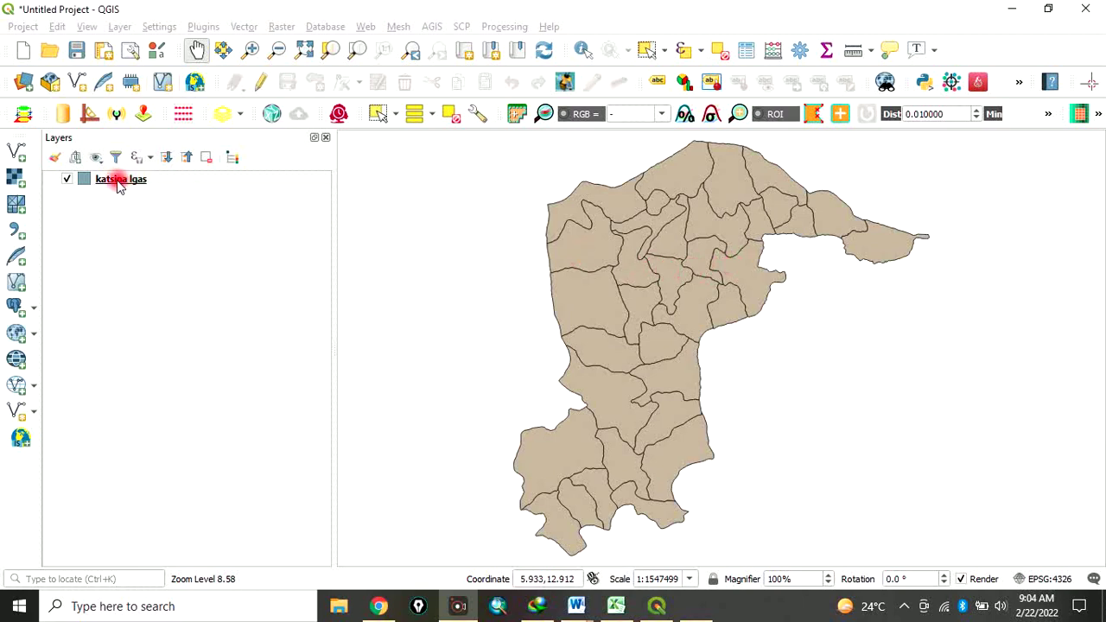
double_click(116, 180)
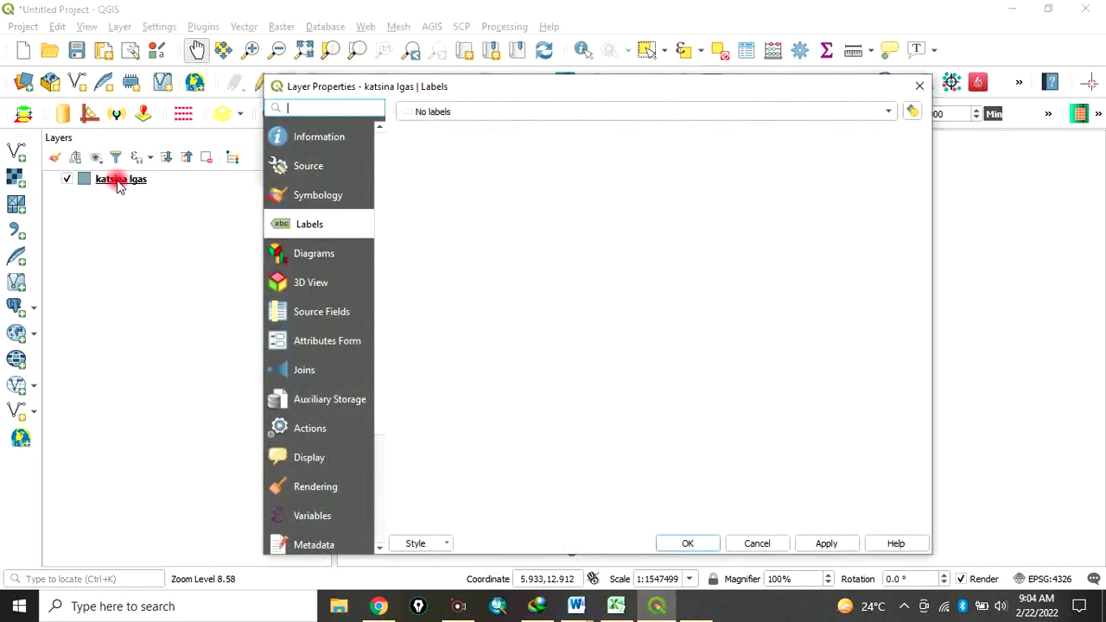
left_click(316, 197)
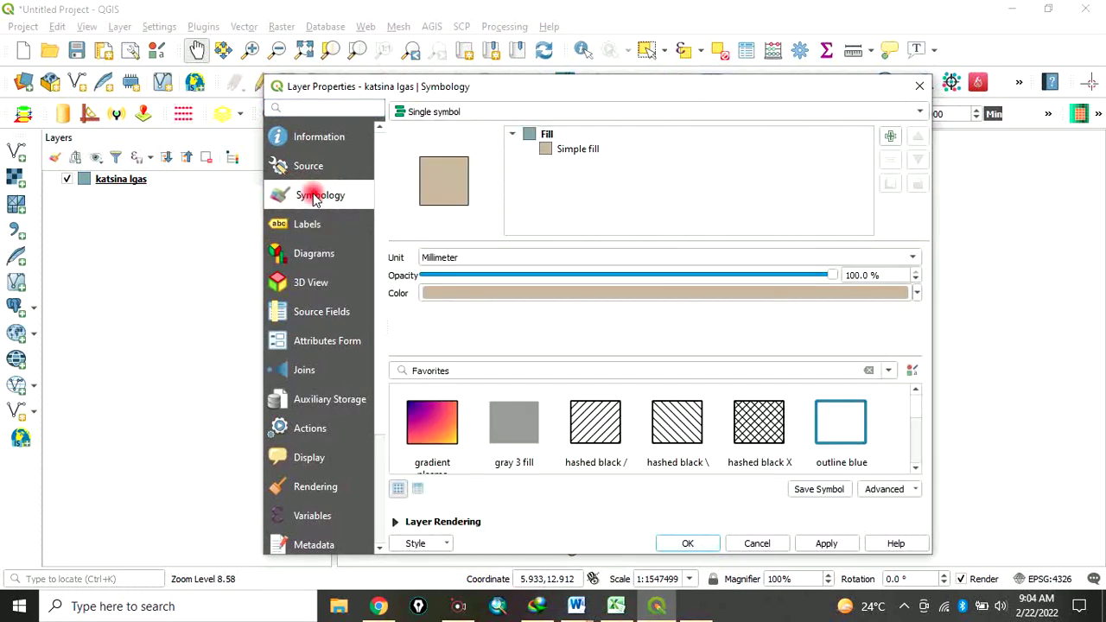
left_click(573, 150)
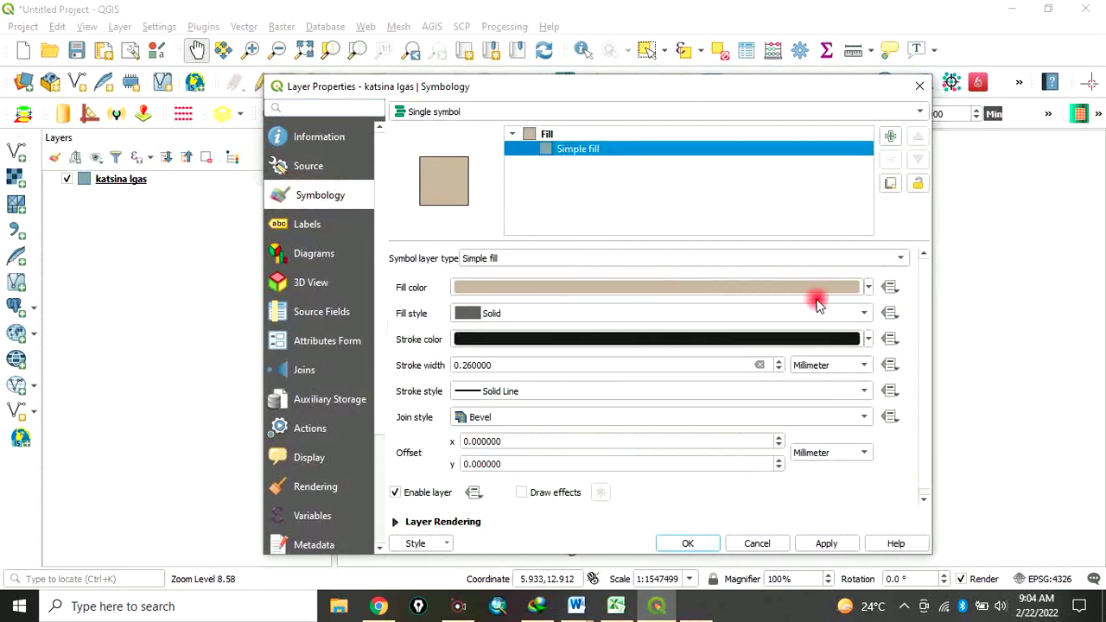
left_click(901, 258)
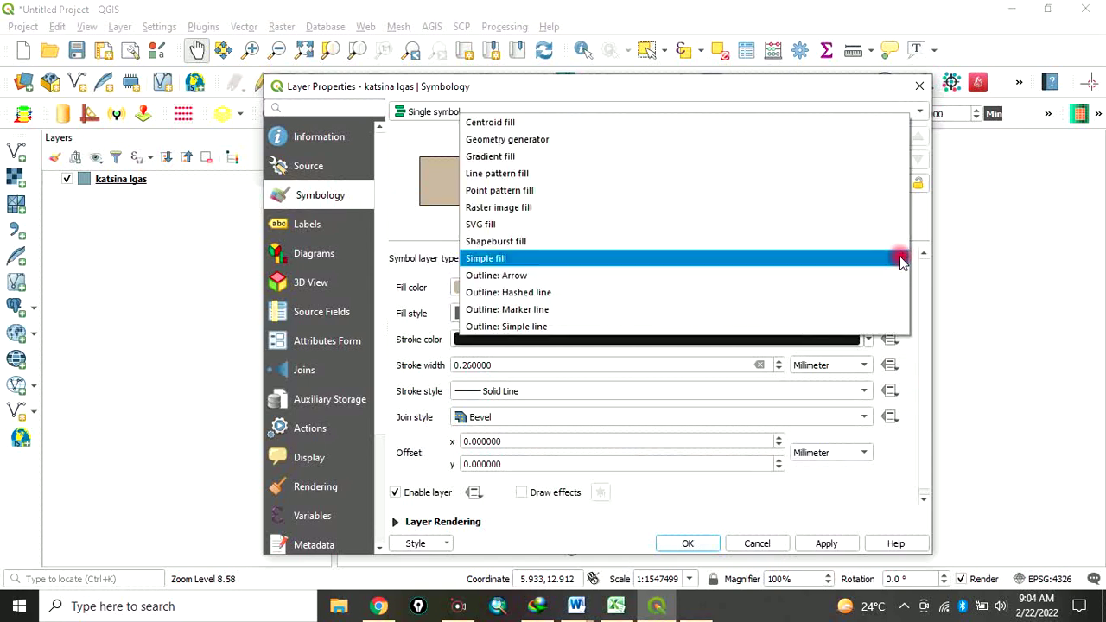
left_click(536, 326)
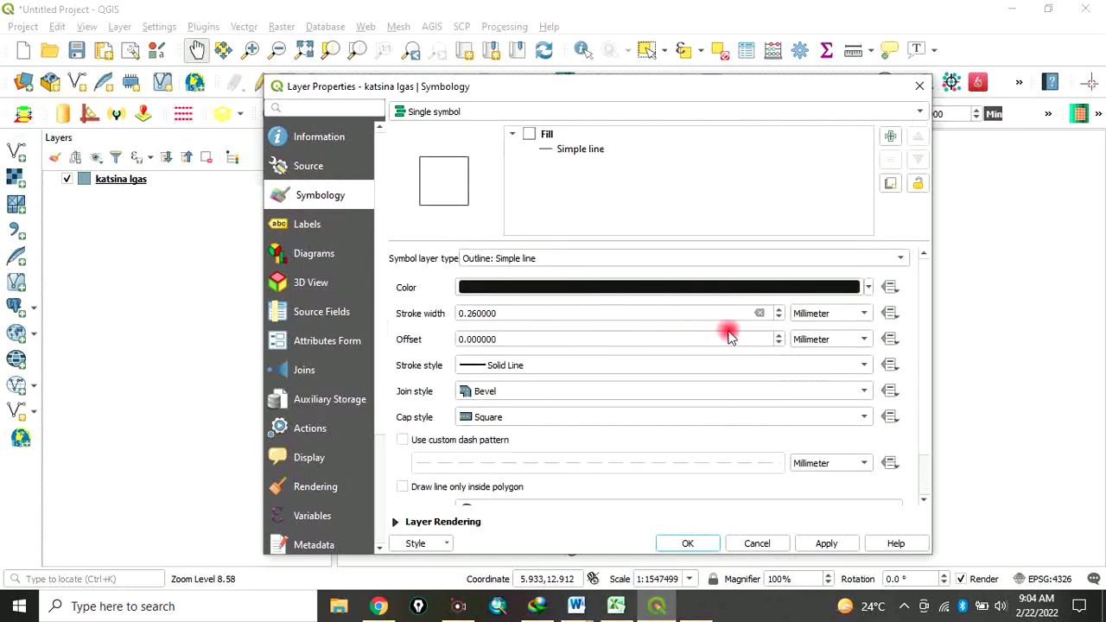
- Turn on single labels using the NAME field, and apply the layer properties
left_click(306, 226)
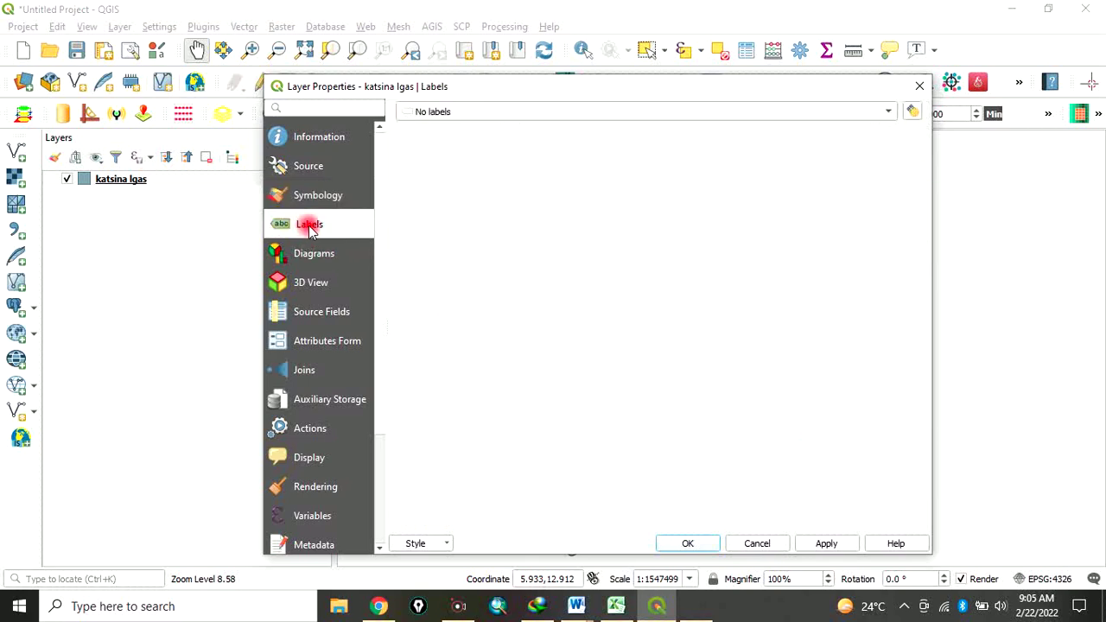
left_click(413, 113)
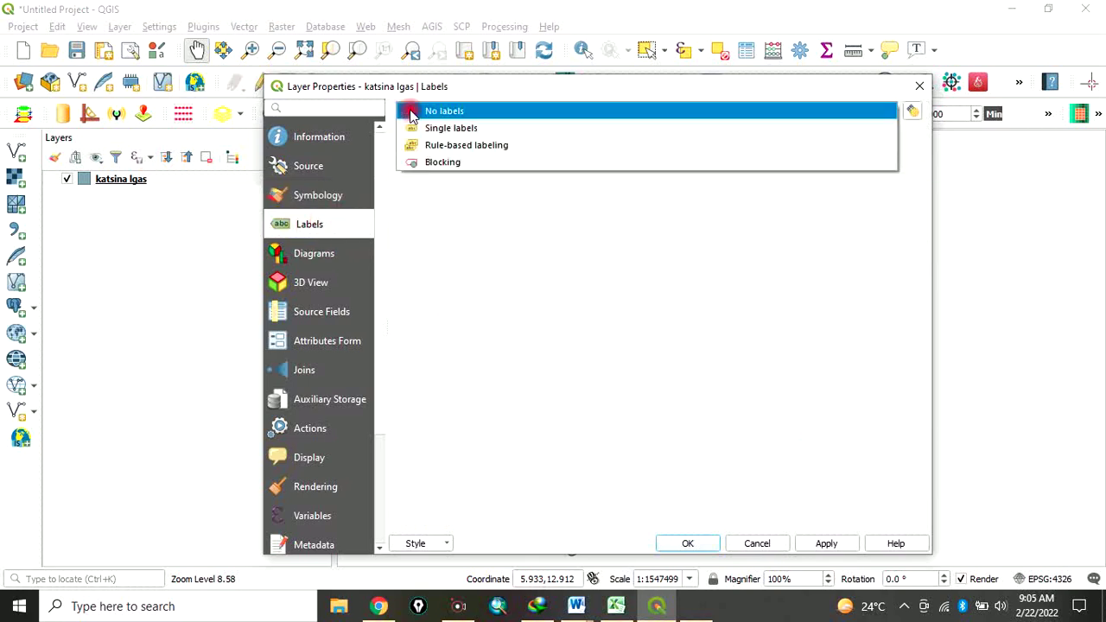
left_click(462, 129)
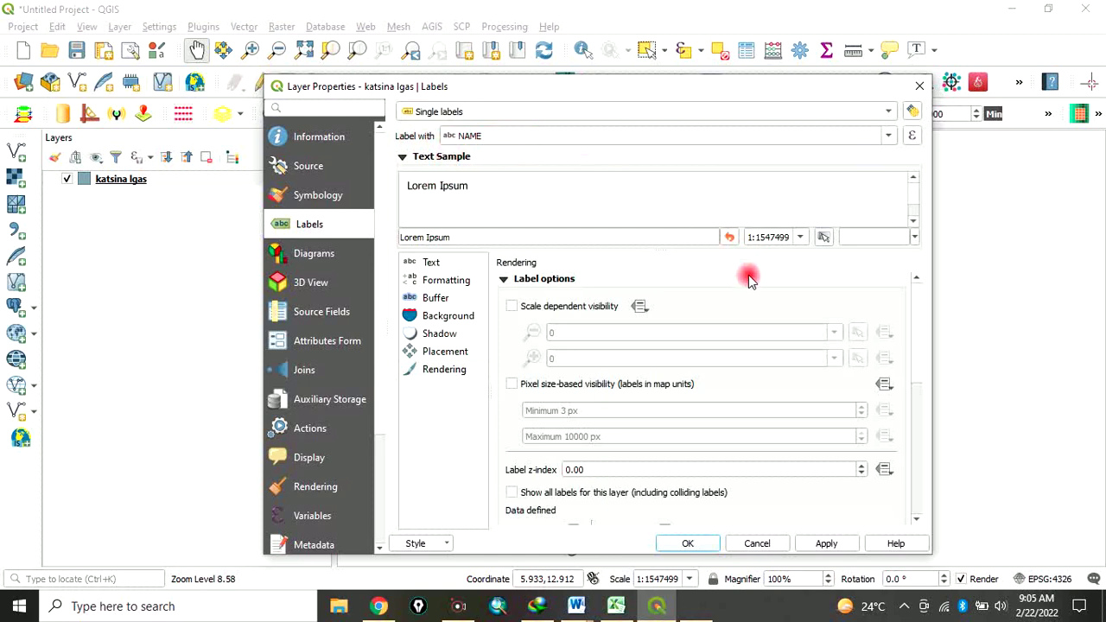
left_click(824, 543)
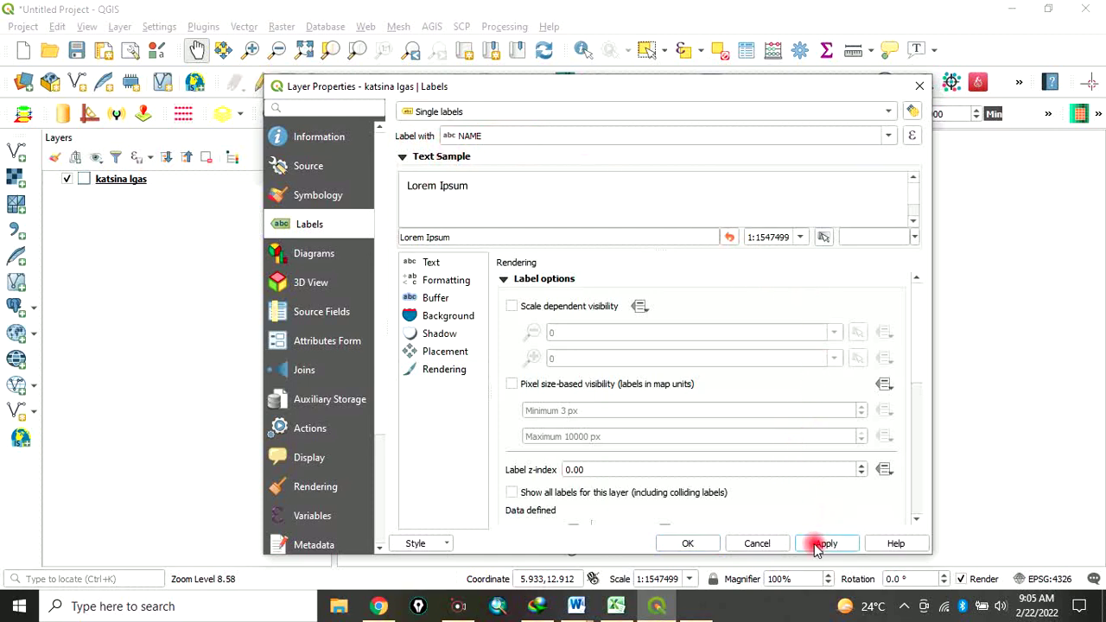
left_click(702, 542)
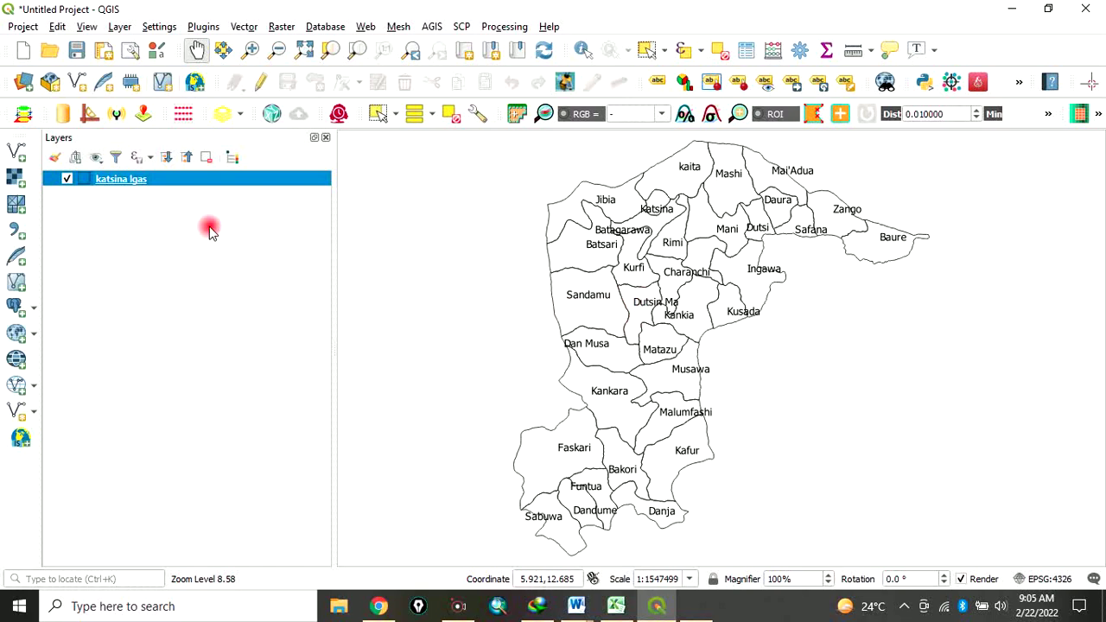
- Create a new print layout named map1 from the Project menu
left_click(19, 29)
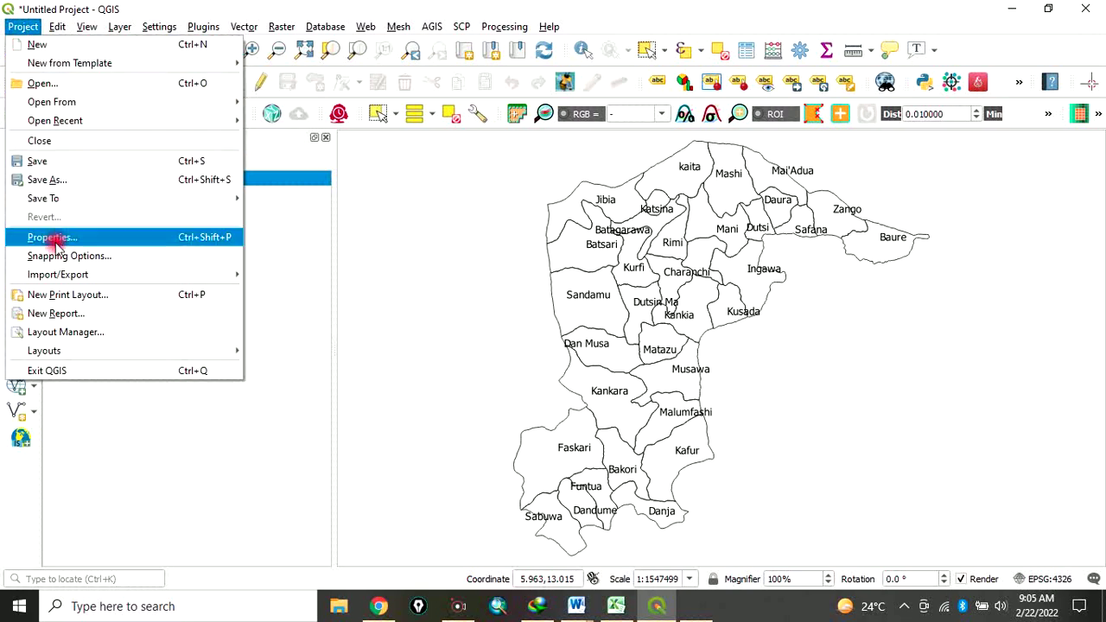
left_click(64, 297)
type("map1")
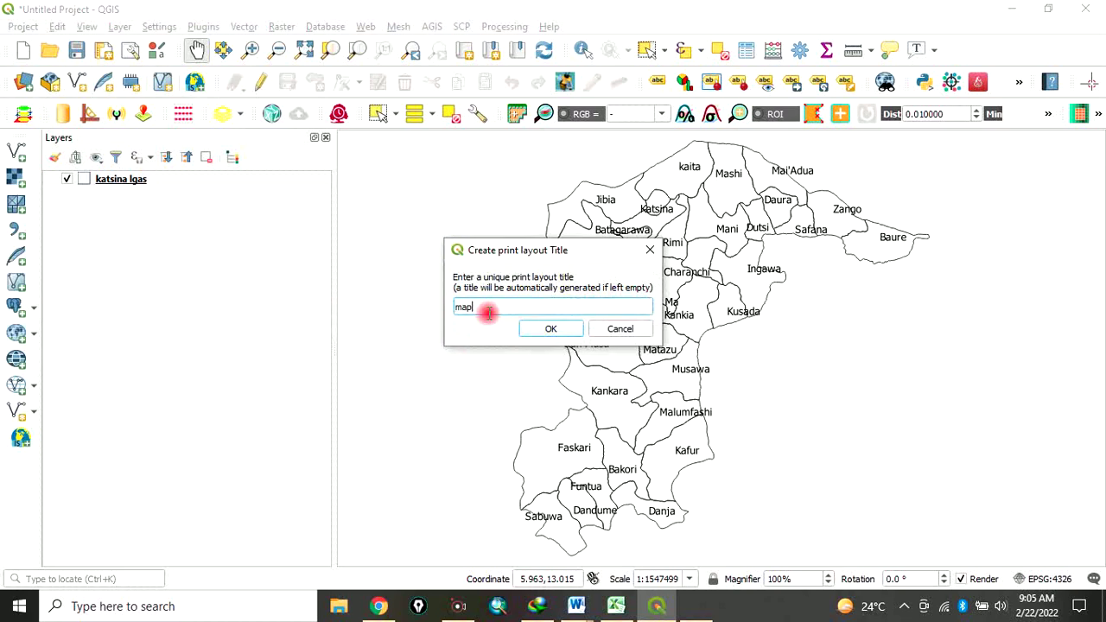
left_click(551, 328)
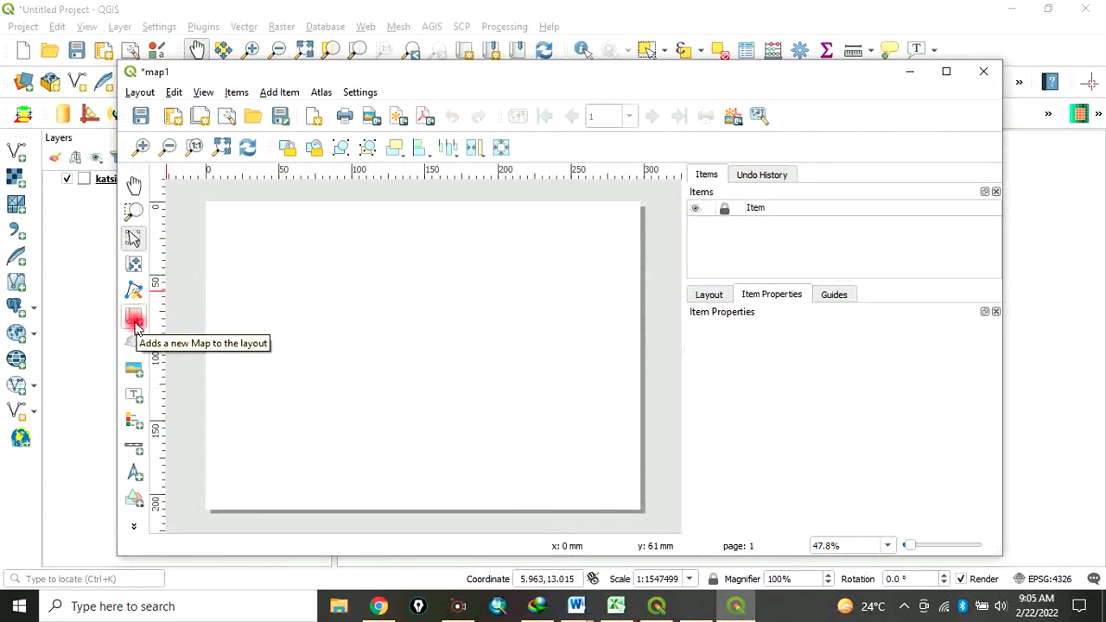
- Draw a map frame across the whole map1 page showing the labelled Katsina LGAs
left_click(134, 320)
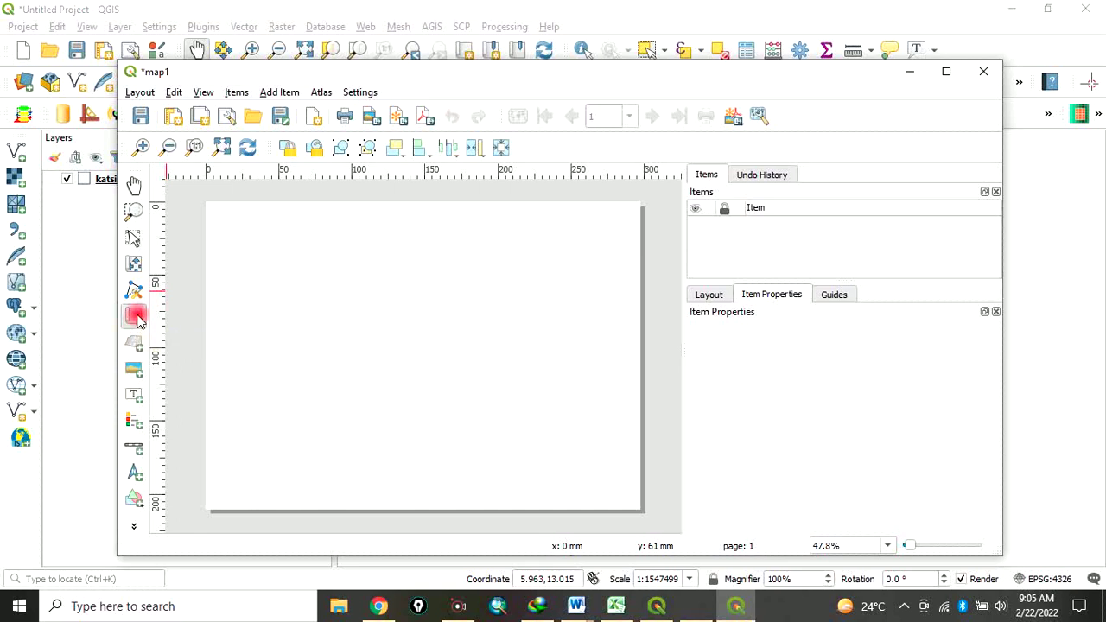
left_click_drag(213, 208, 623, 482)
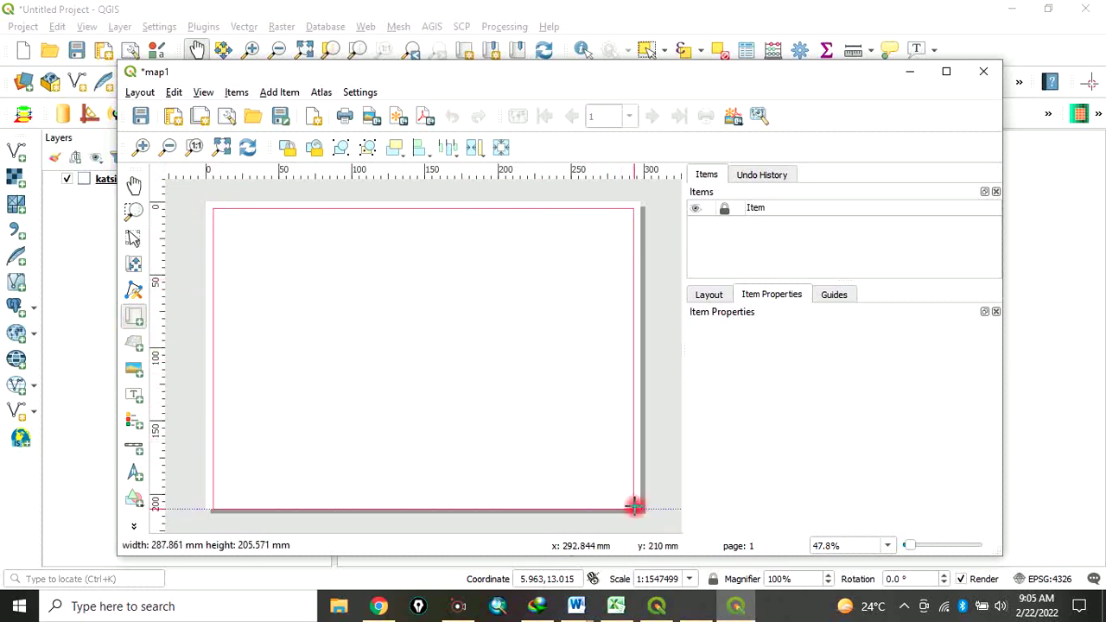
left_click_drag(622, 482, 637, 508)
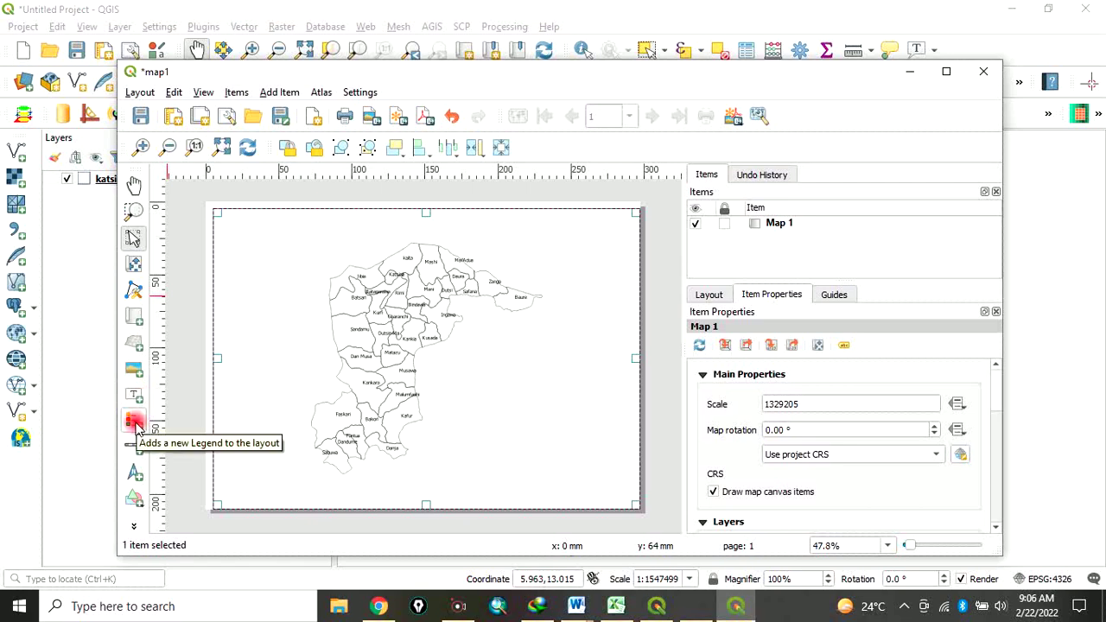
- Place a legend titled 'Legend' to the right of the map
left_click(136, 427)
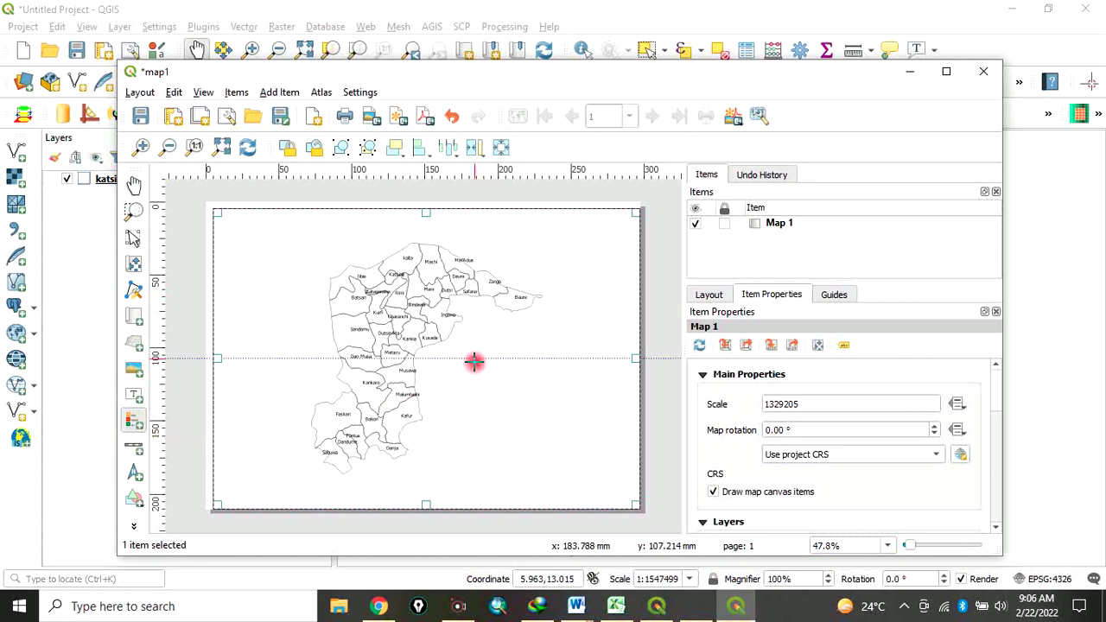
left_click_drag(470, 371, 588, 461)
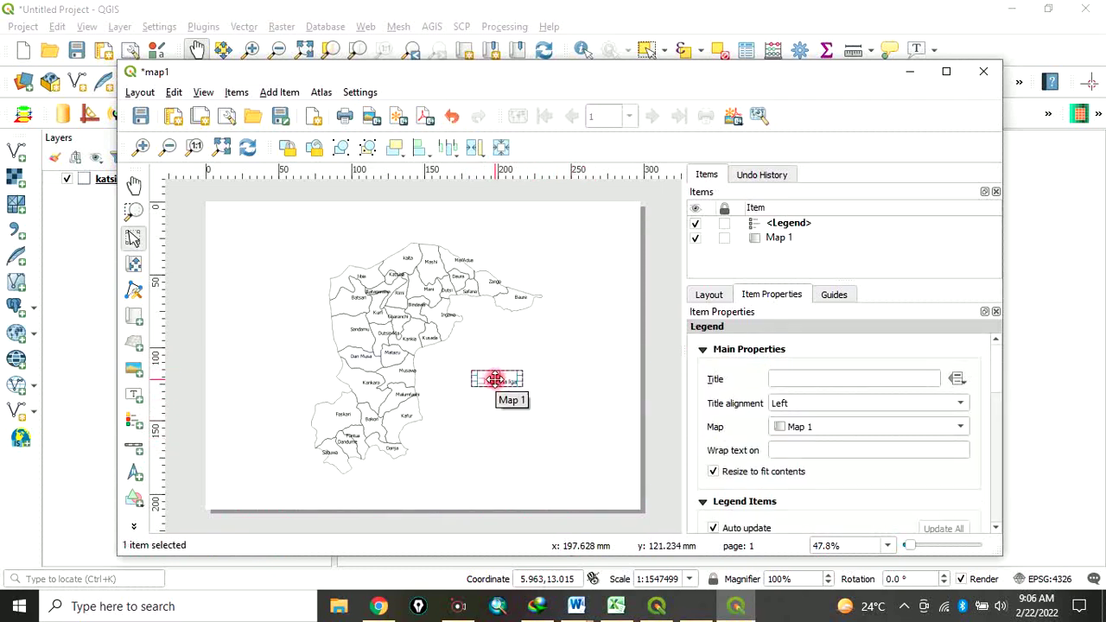
left_click(783, 381)
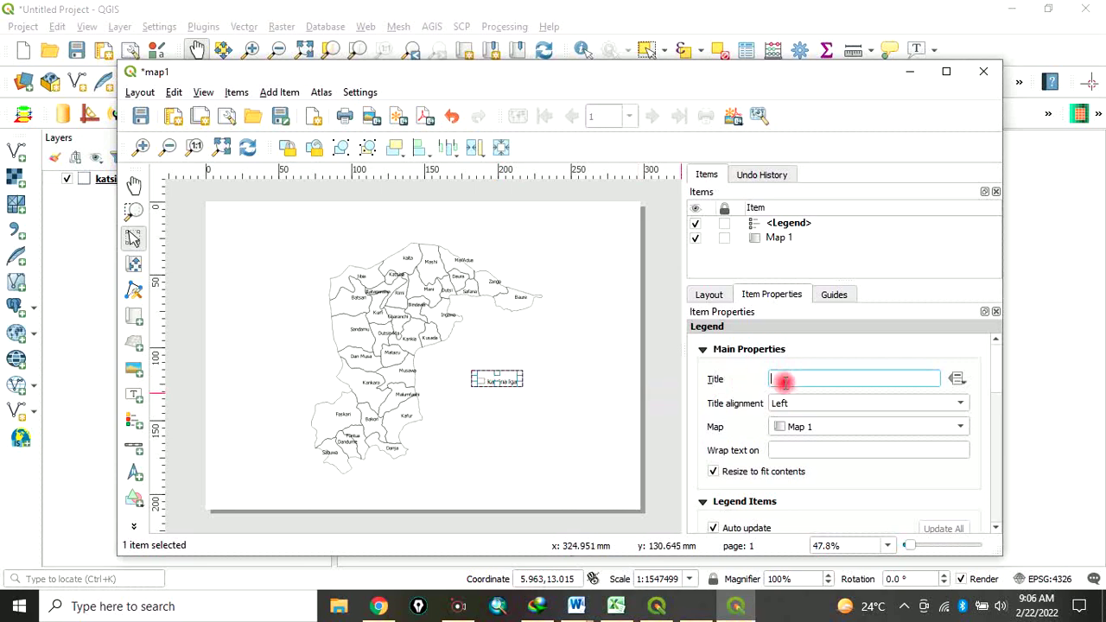
type("Legend")
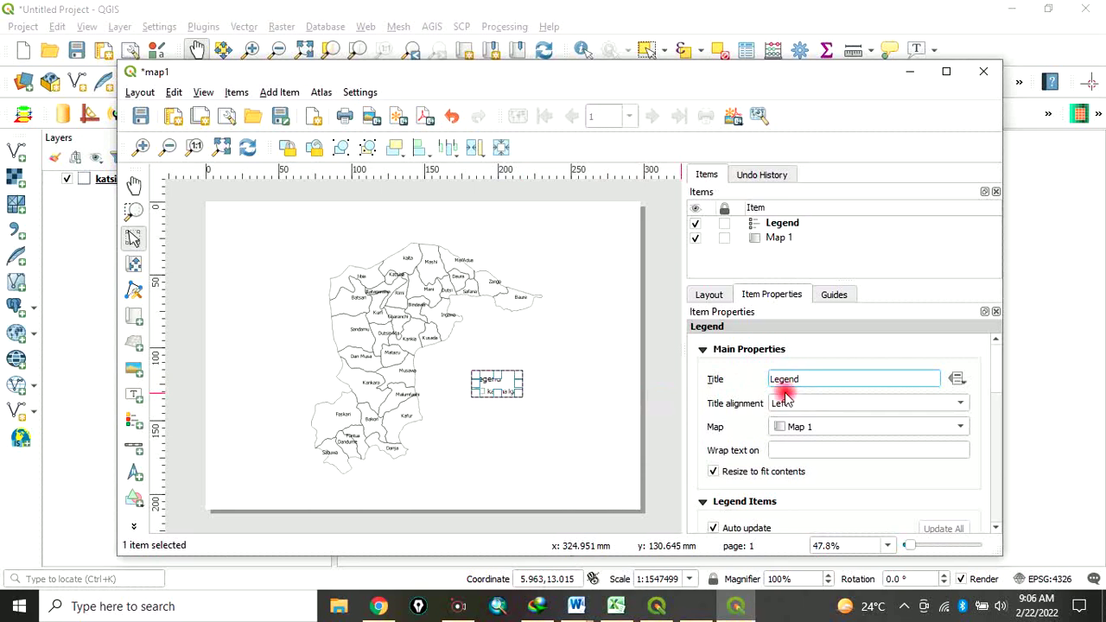
left_click(679, 423)
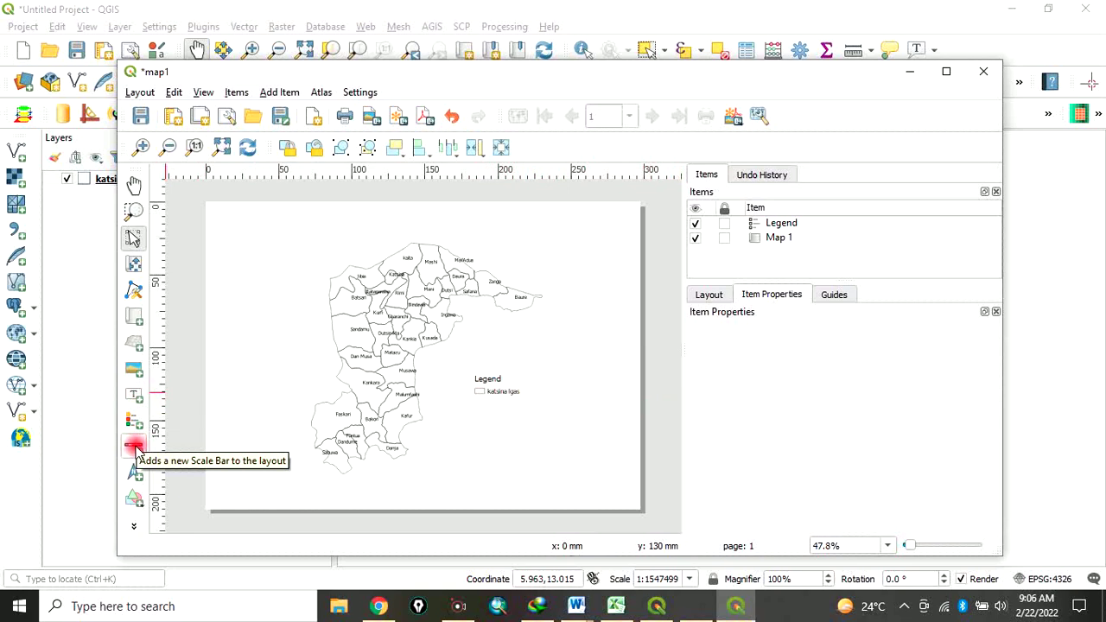
- Add a kilometre scale bar below the legend with an extra left segment
left_click(135, 449)
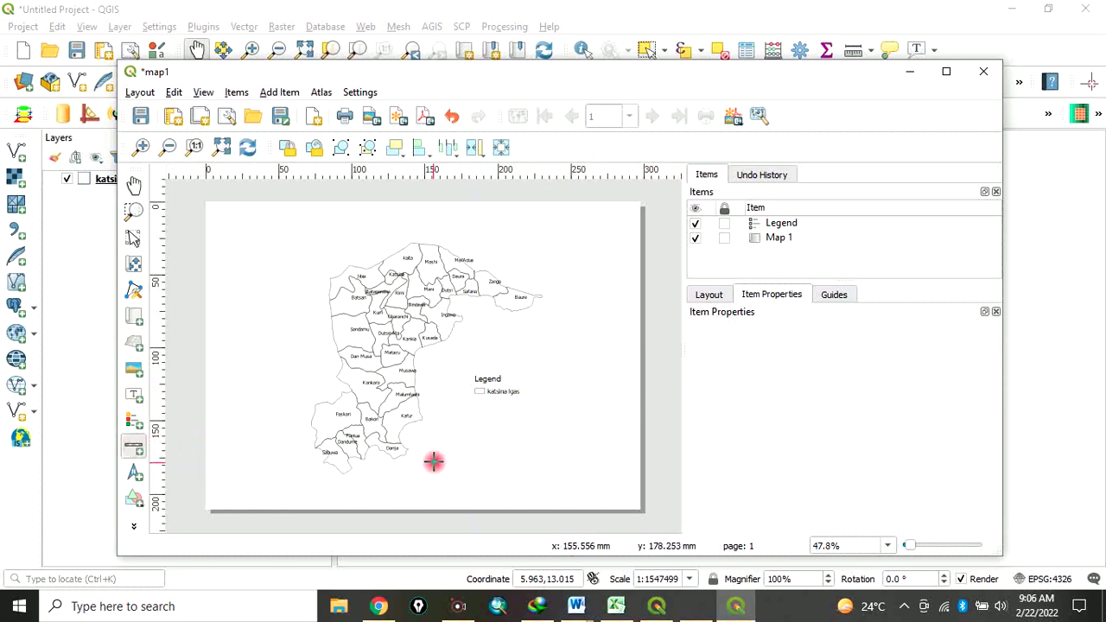
left_click_drag(440, 457, 566, 481)
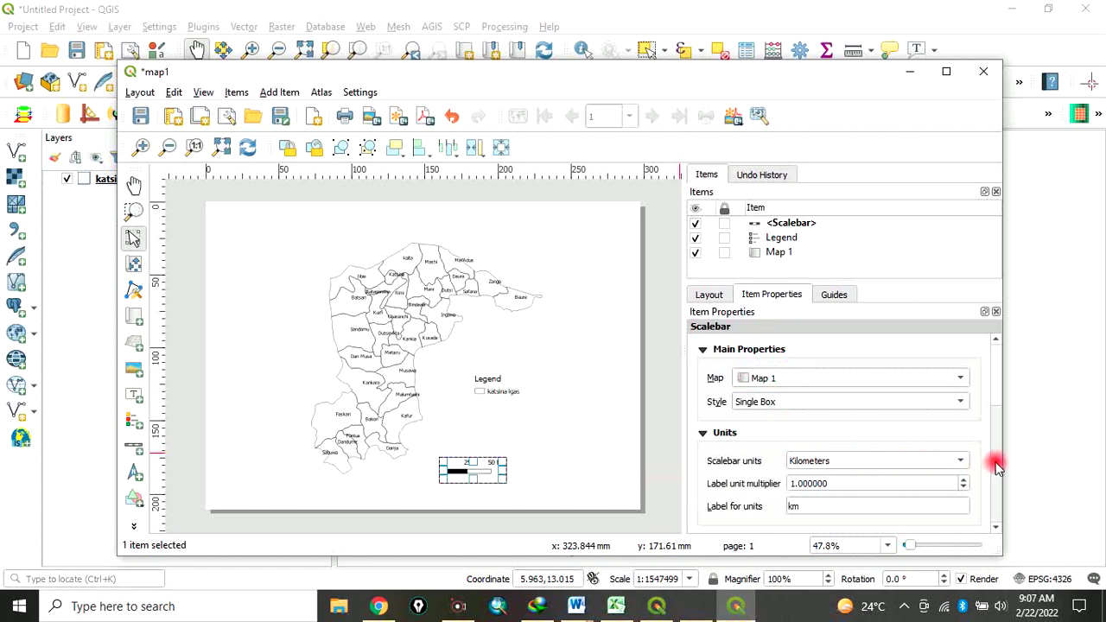
scroll(995, 464, "down", 1)
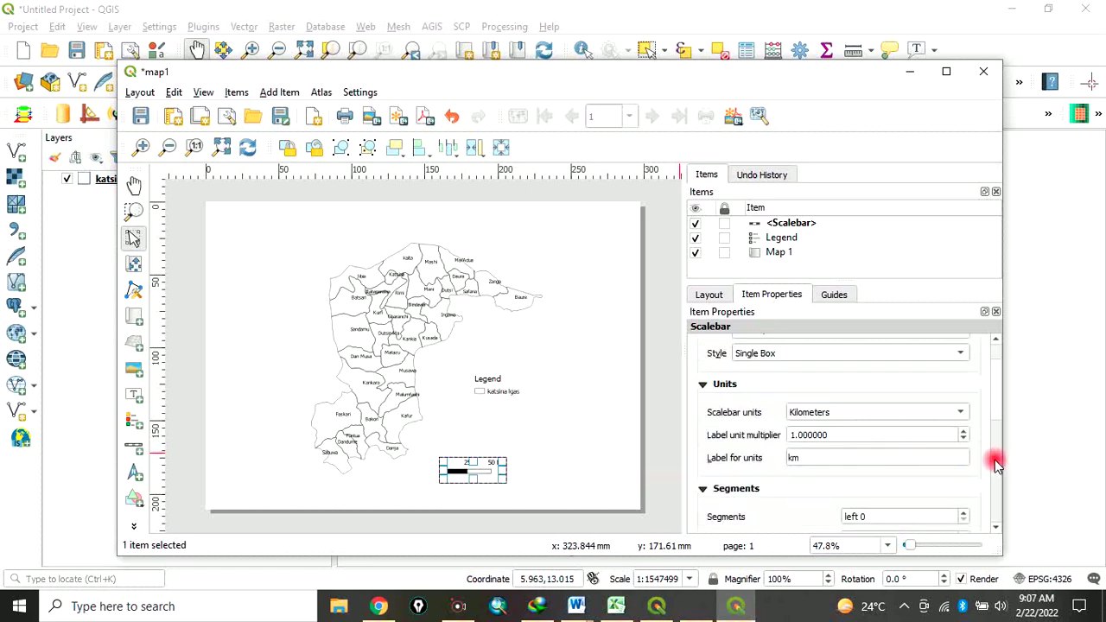
scroll(995, 464, "down", 1)
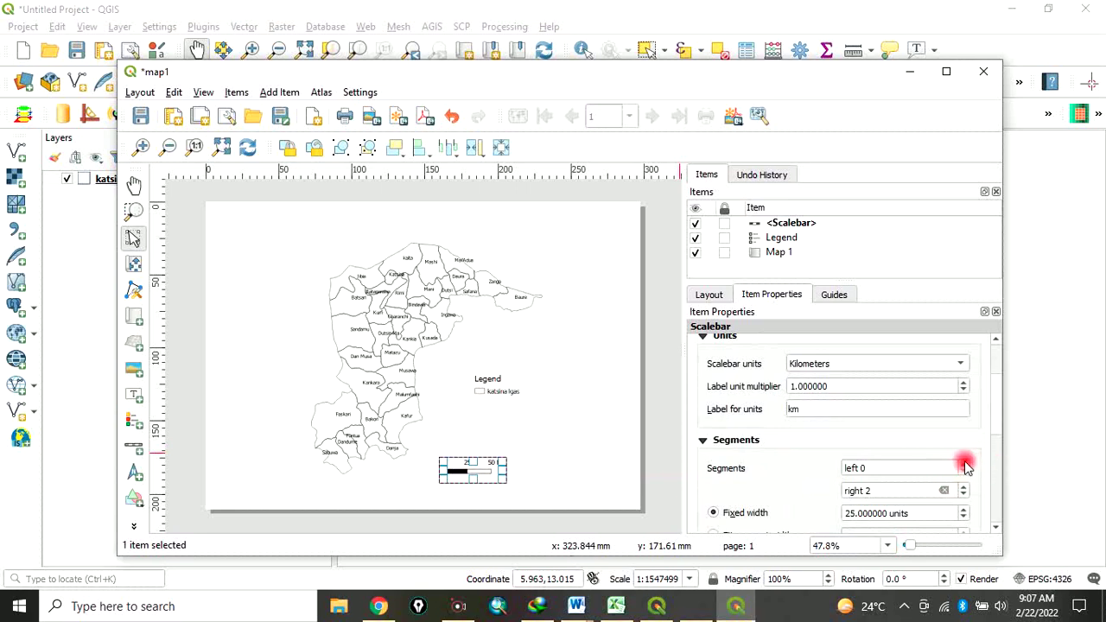
left_click(964, 464)
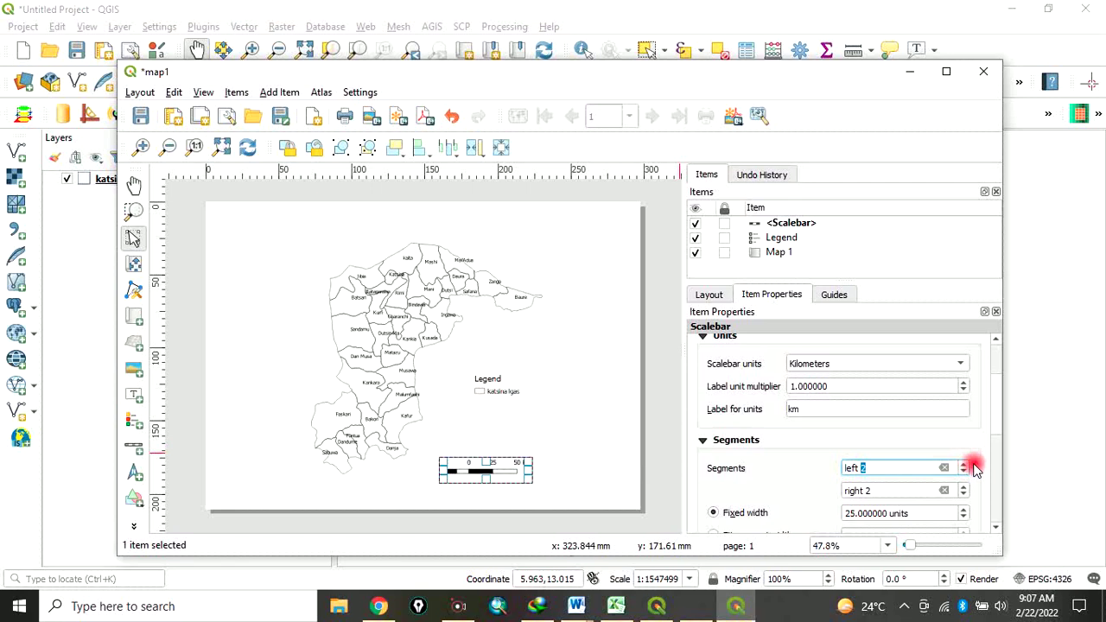
scroll(995, 474, "down", 1)
scroll(995, 475, "down", 1)
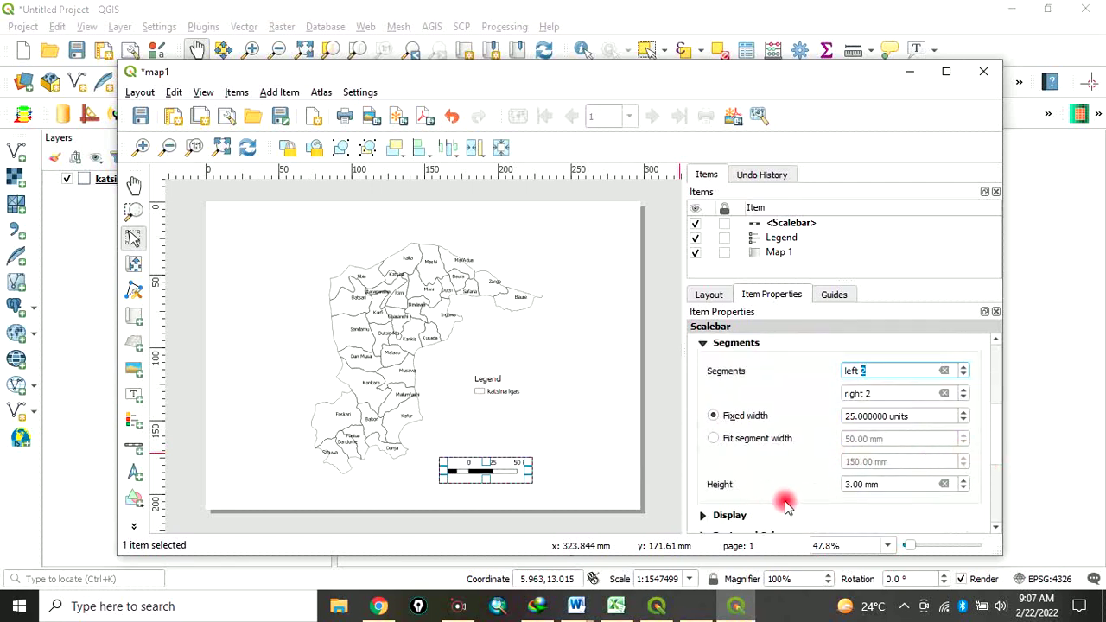
scroll(765, 484, "down", 1)
scroll(765, 484, "down", 1)
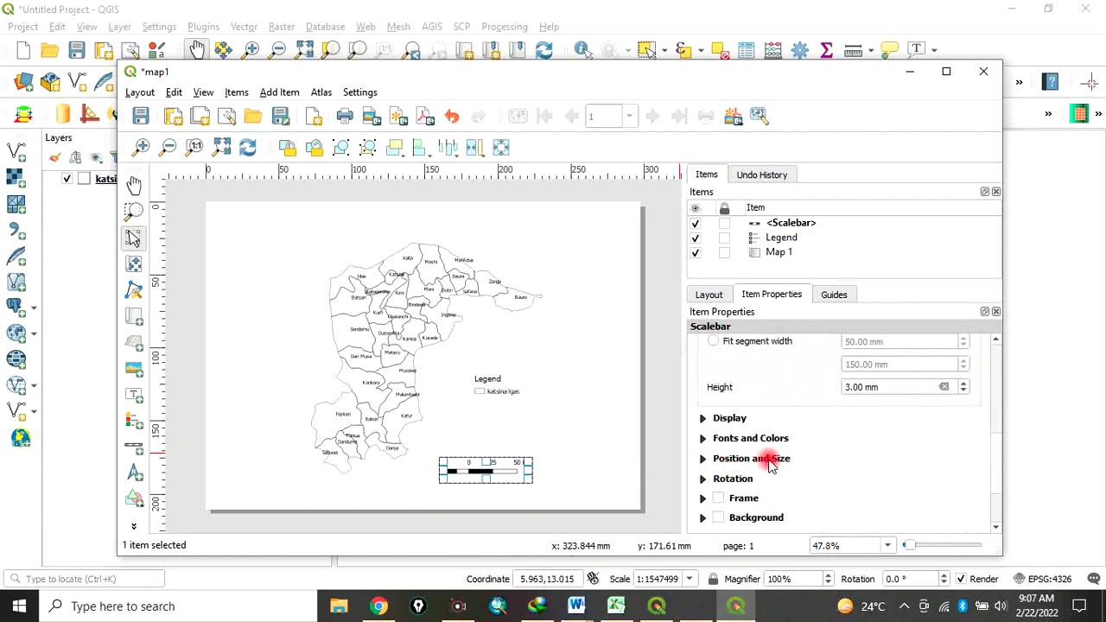
- Move the legend down so it sits just above the scale bar
left_click(500, 430)
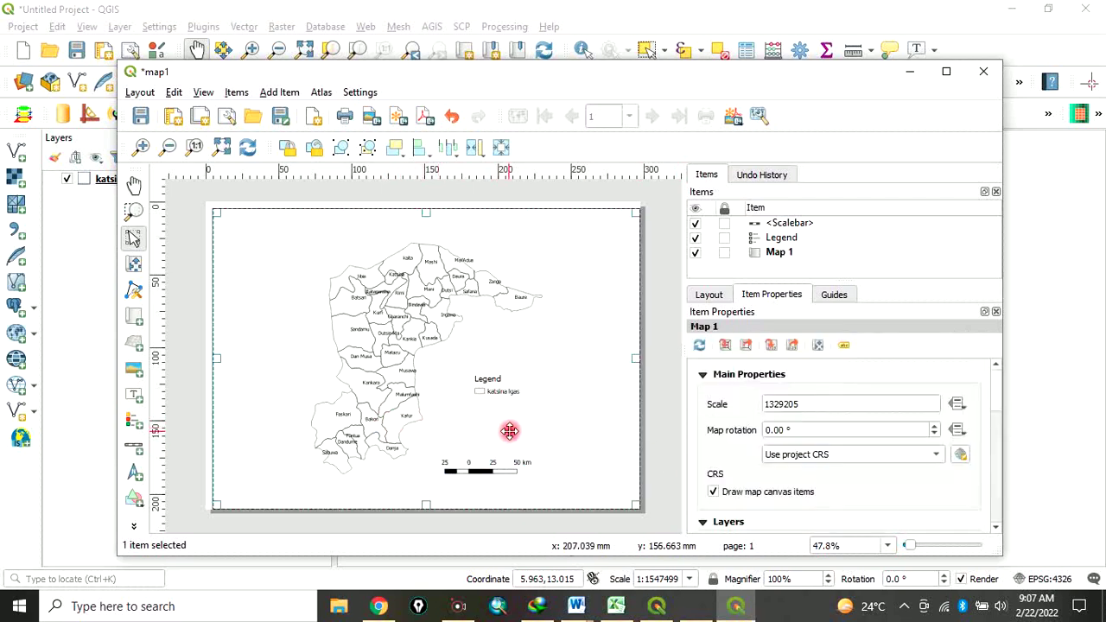
left_click(491, 386)
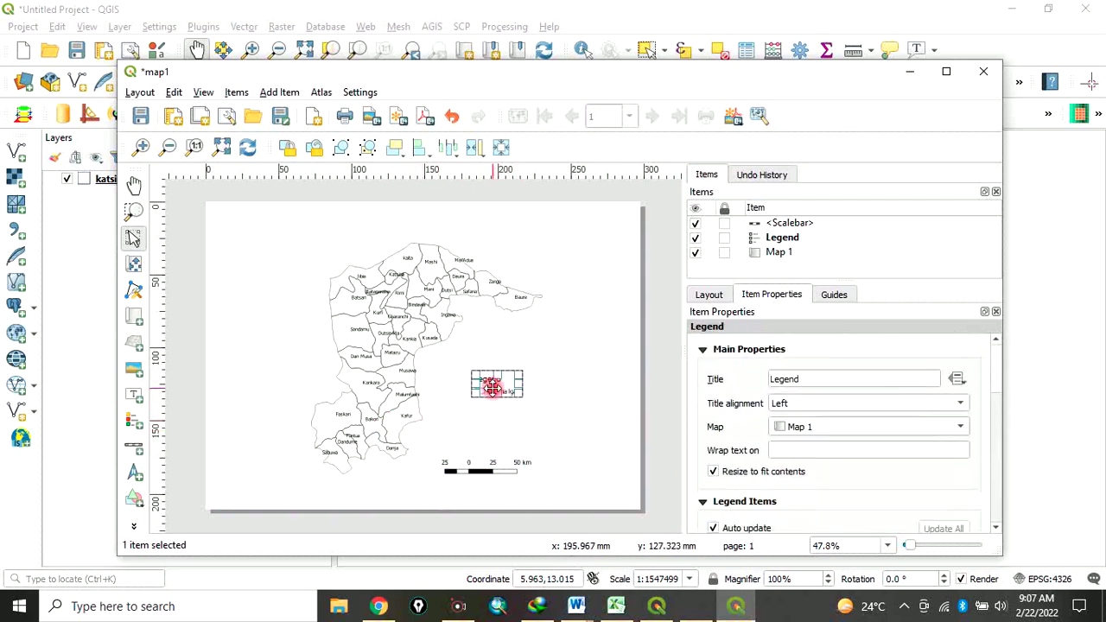
left_click_drag(491, 386, 475, 429)
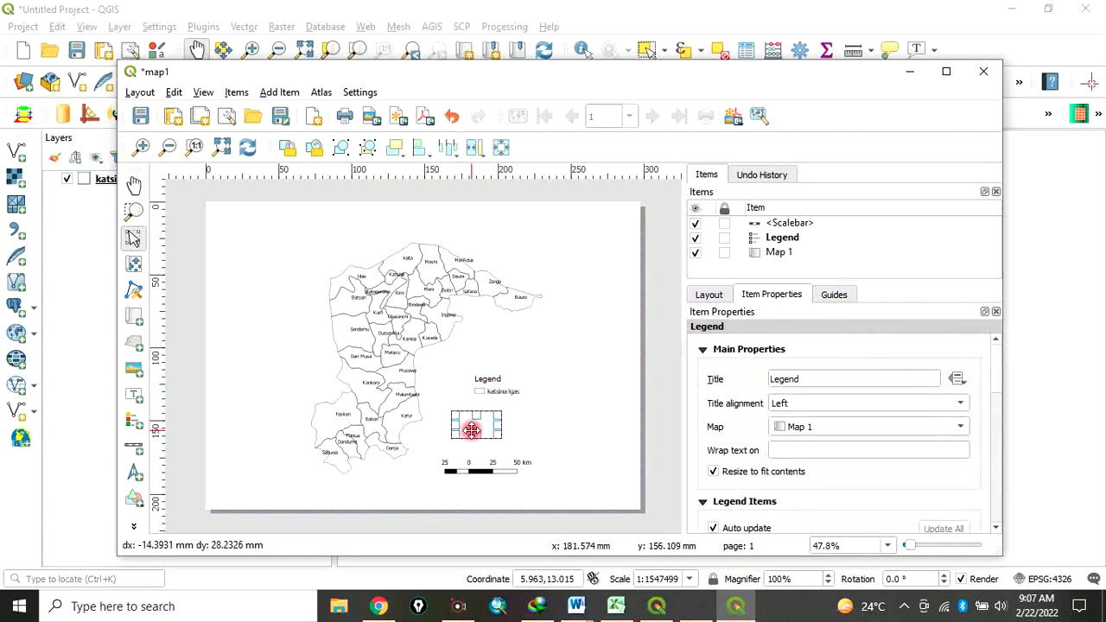
left_click(562, 422)
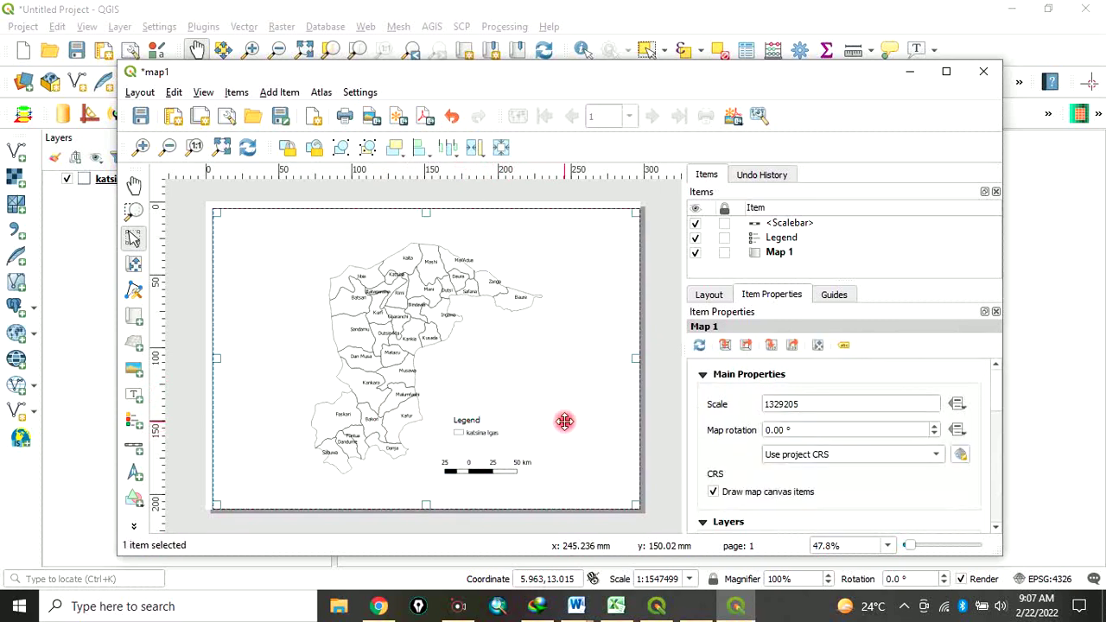
- Add a north arrow in the top-right corner of the page
left_click(137, 473)
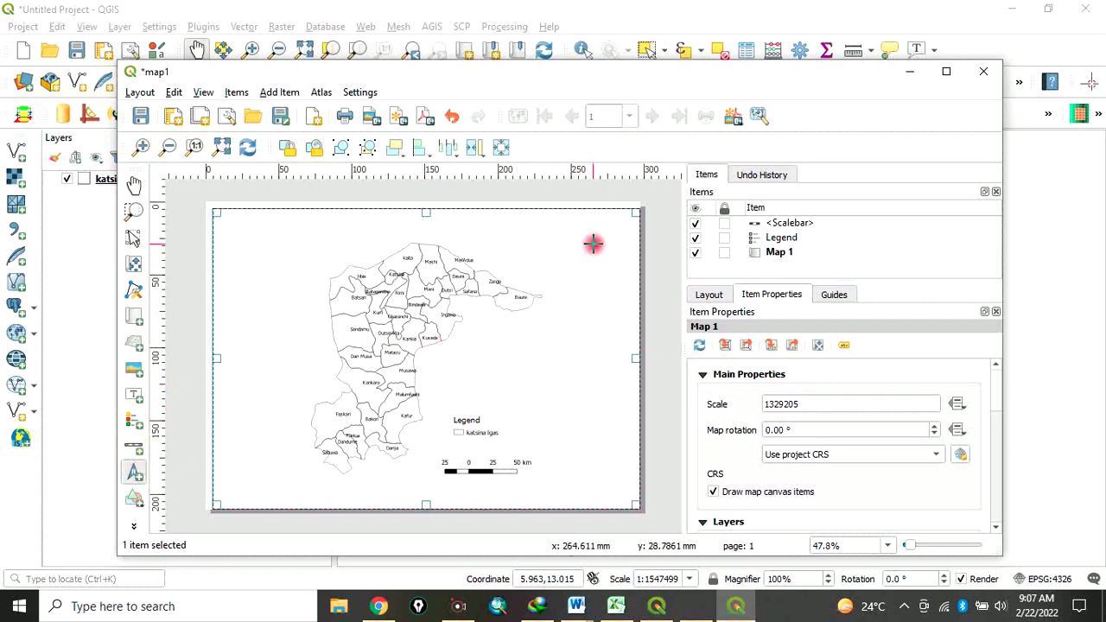
left_click_drag(605, 226, 624, 252)
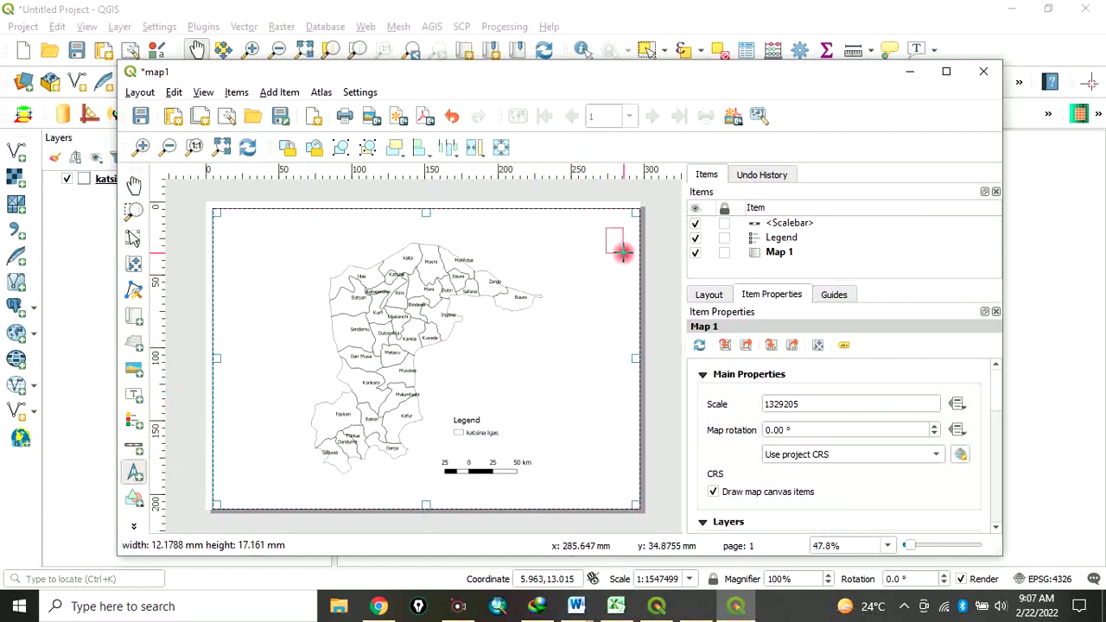
left_click(590, 270)
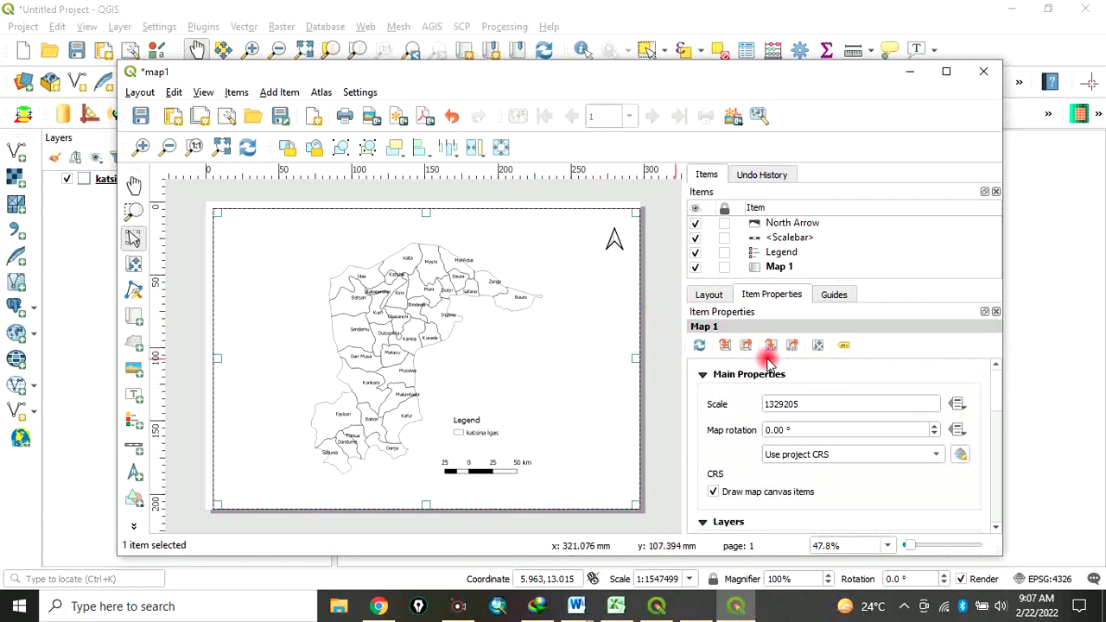
- Add Grid 1 to Map 1 under Grids and open its grid properties
scroll(999, 441, "down", 3)
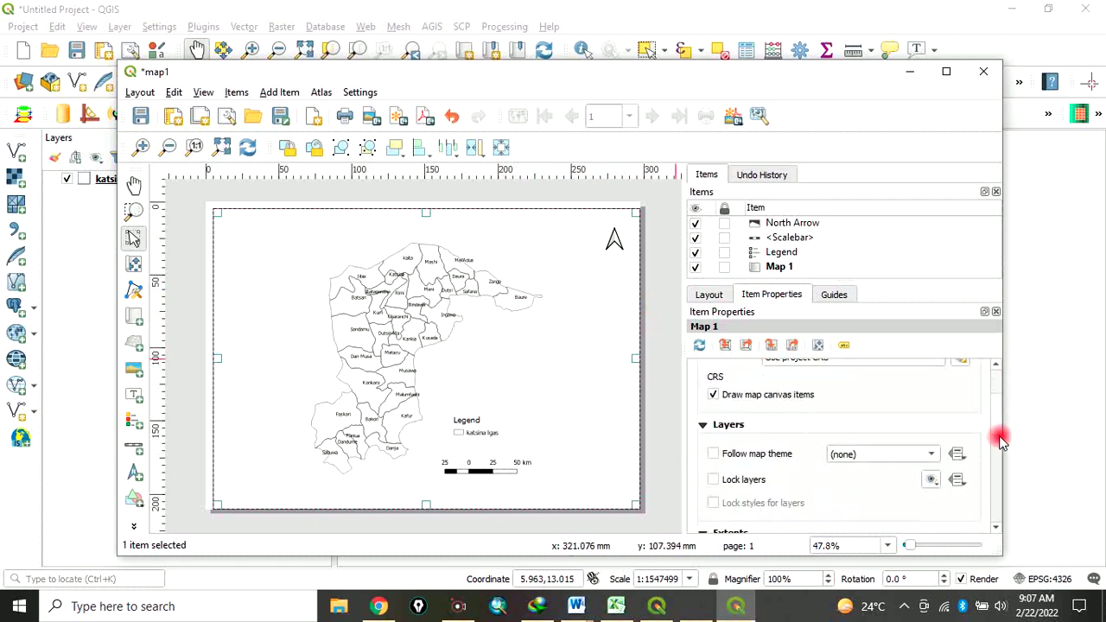
scroll(1000, 441, "down", 4)
scroll(1000, 441, "down", 5)
scroll(999, 440, "down", 2)
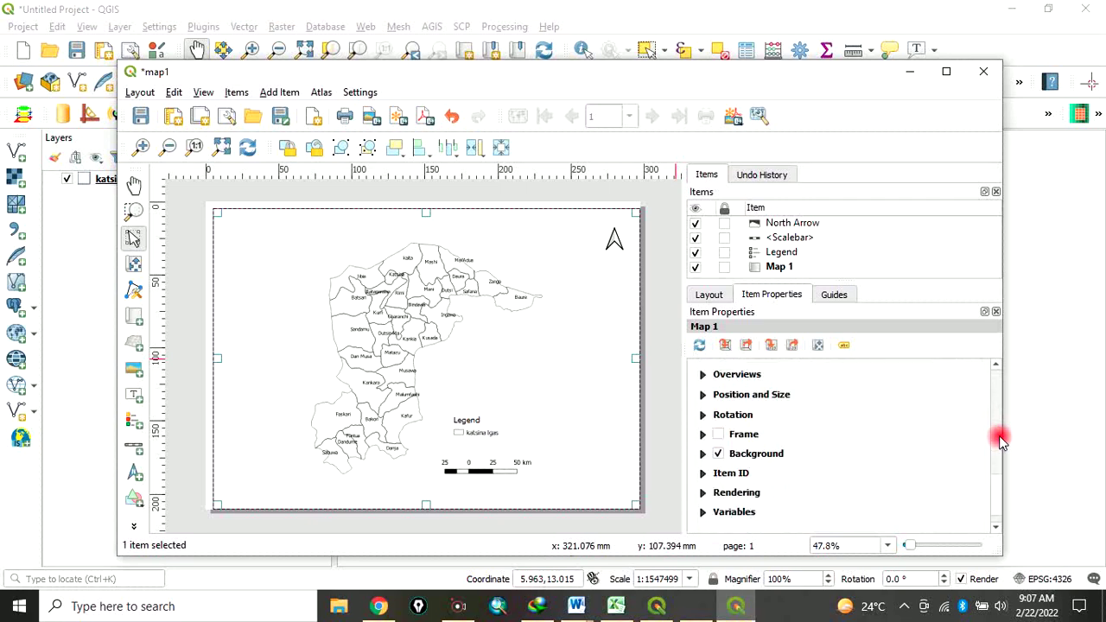
scroll(1000, 441, "up", 1)
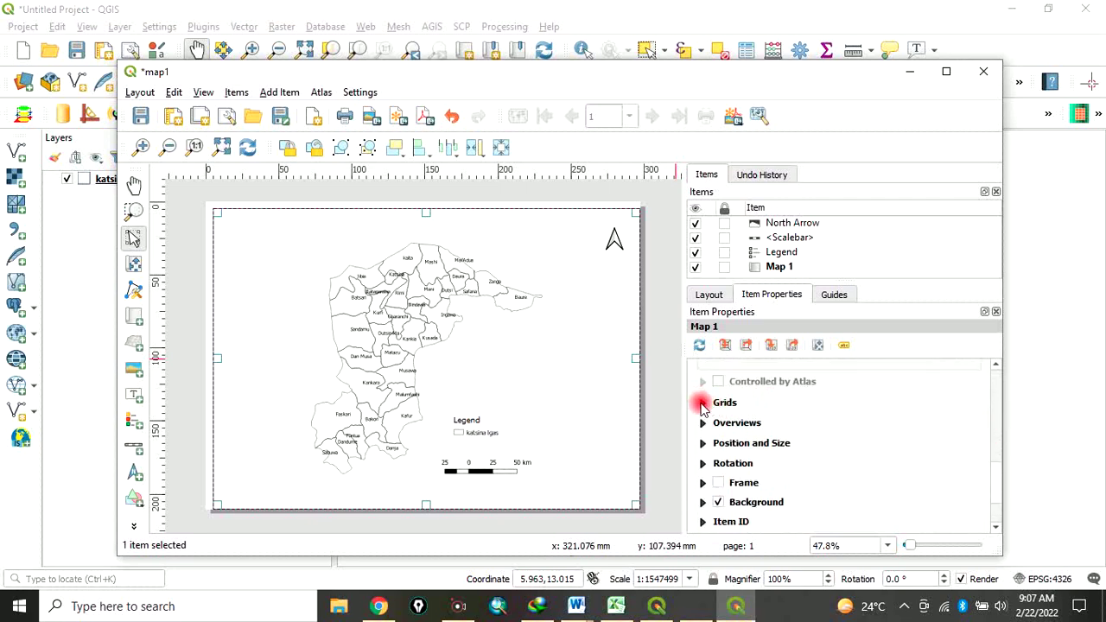
left_click(702, 404)
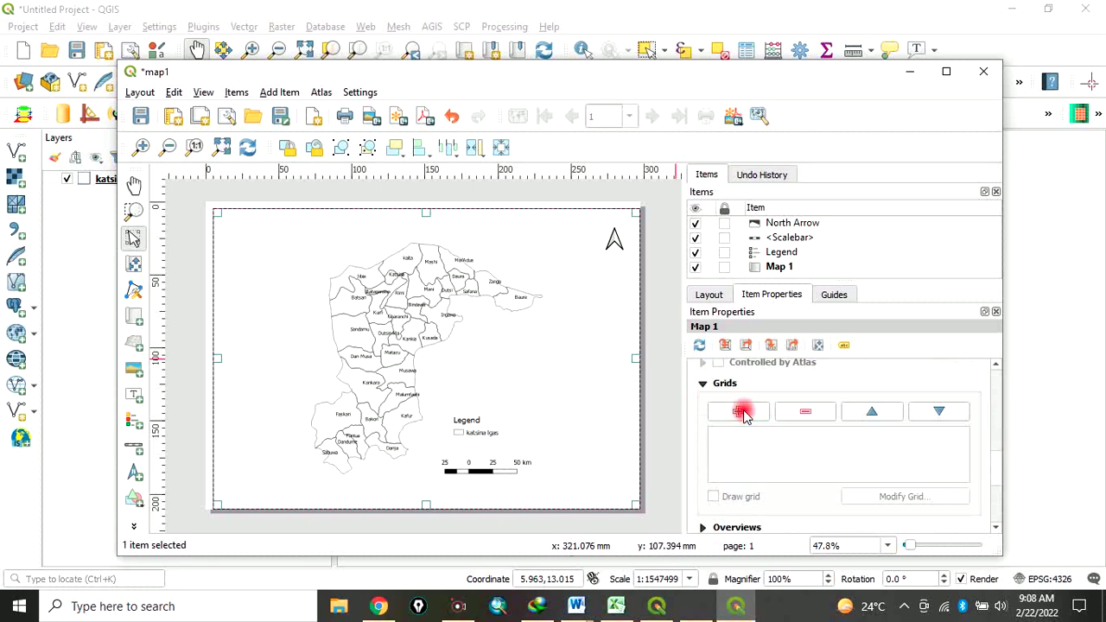
left_click(741, 412)
left_click(735, 434)
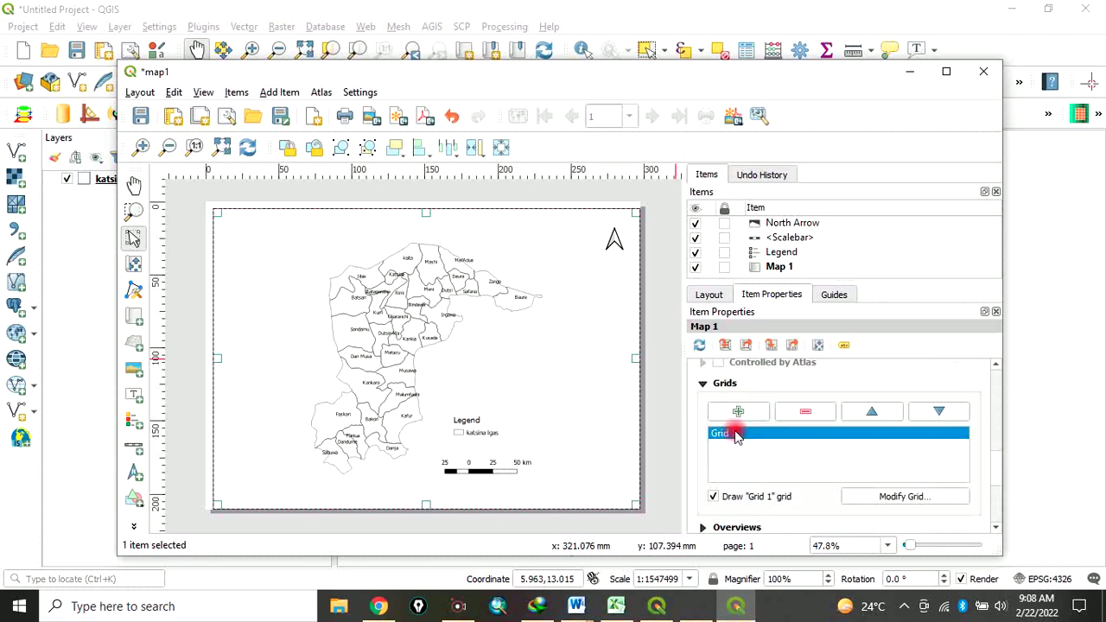
left_click(907, 499)
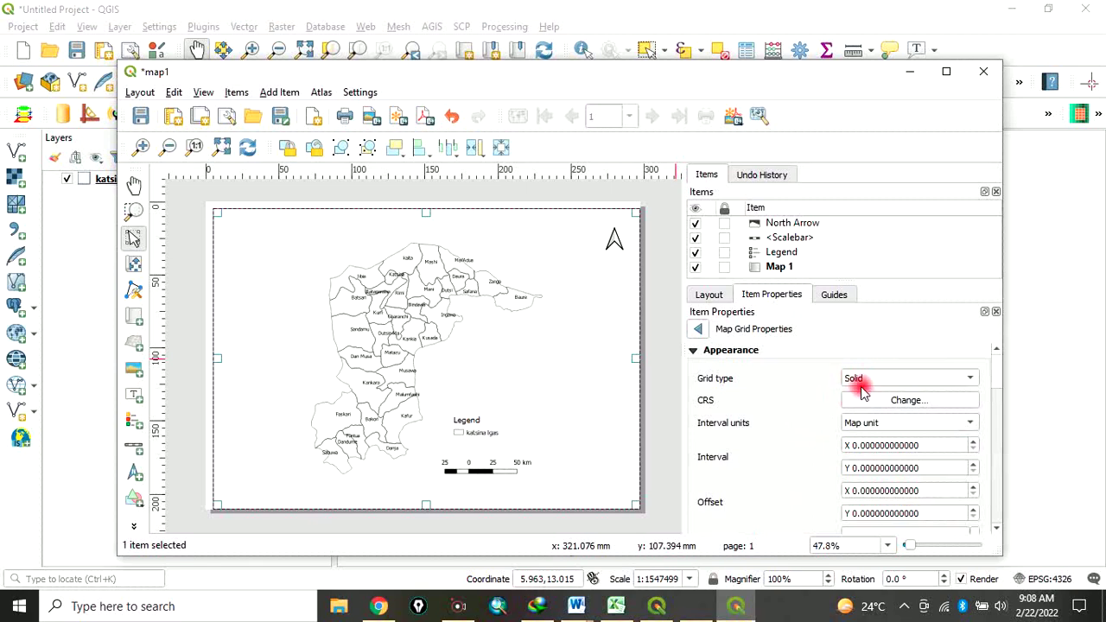
- Keep the grid type Solid with X and Y intervals of 1
left_click(968, 378)
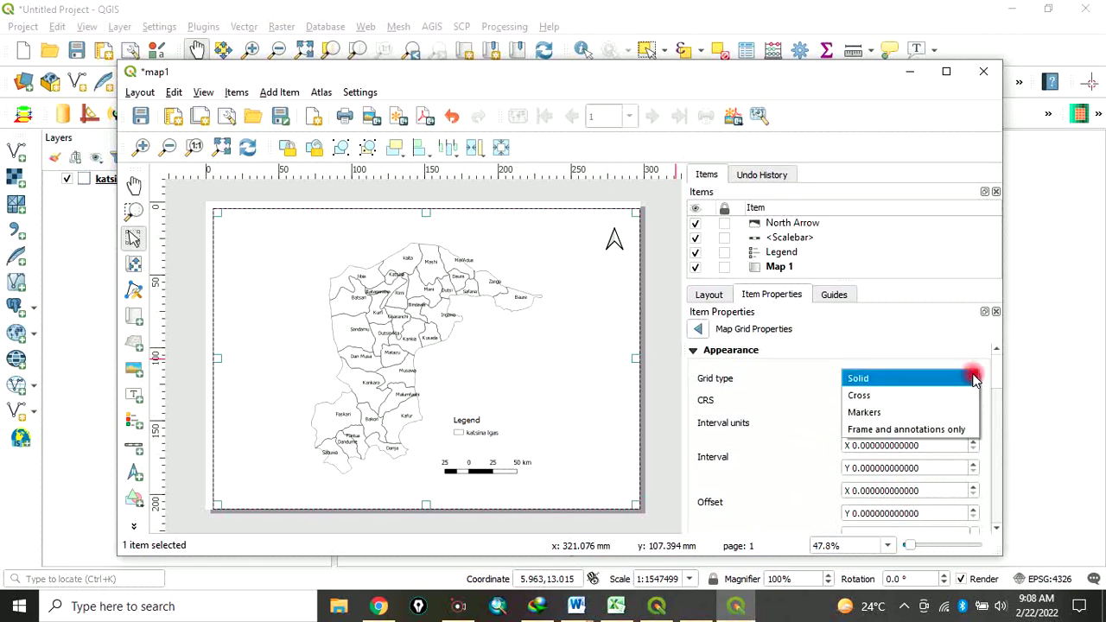
left_click(817, 389)
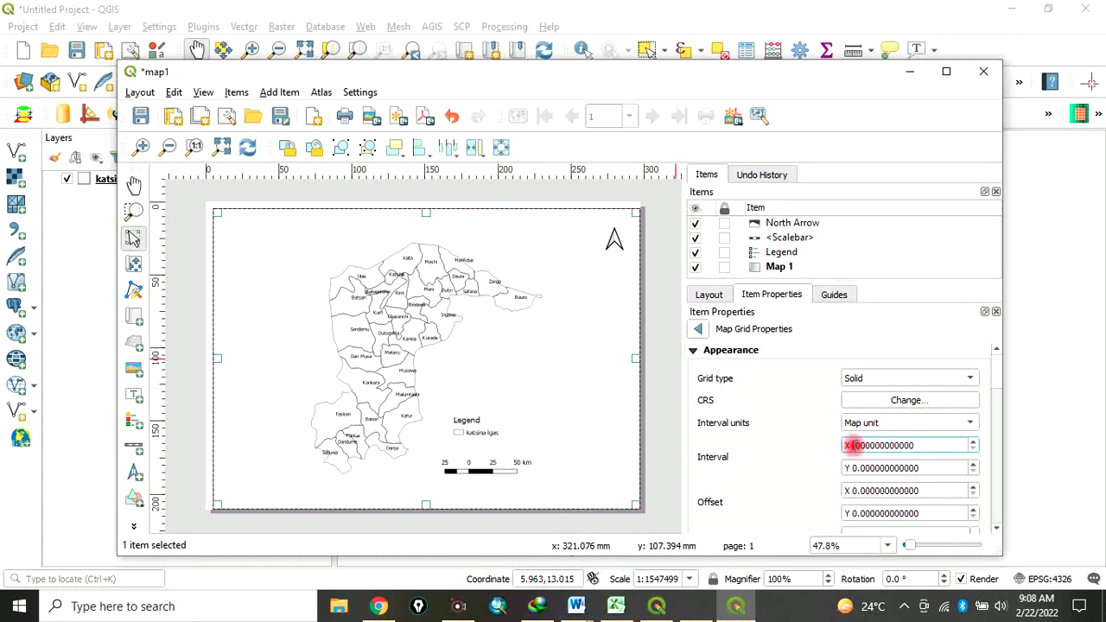
left_click(910, 445)
type("1")
left_click(855, 469)
type("1")
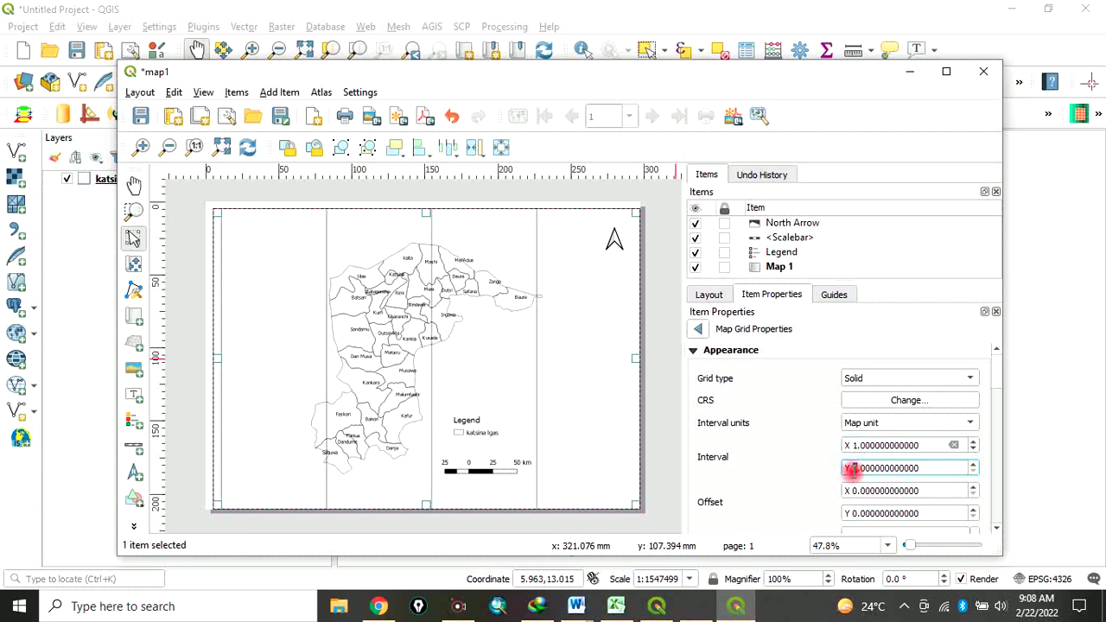
left_click(804, 461)
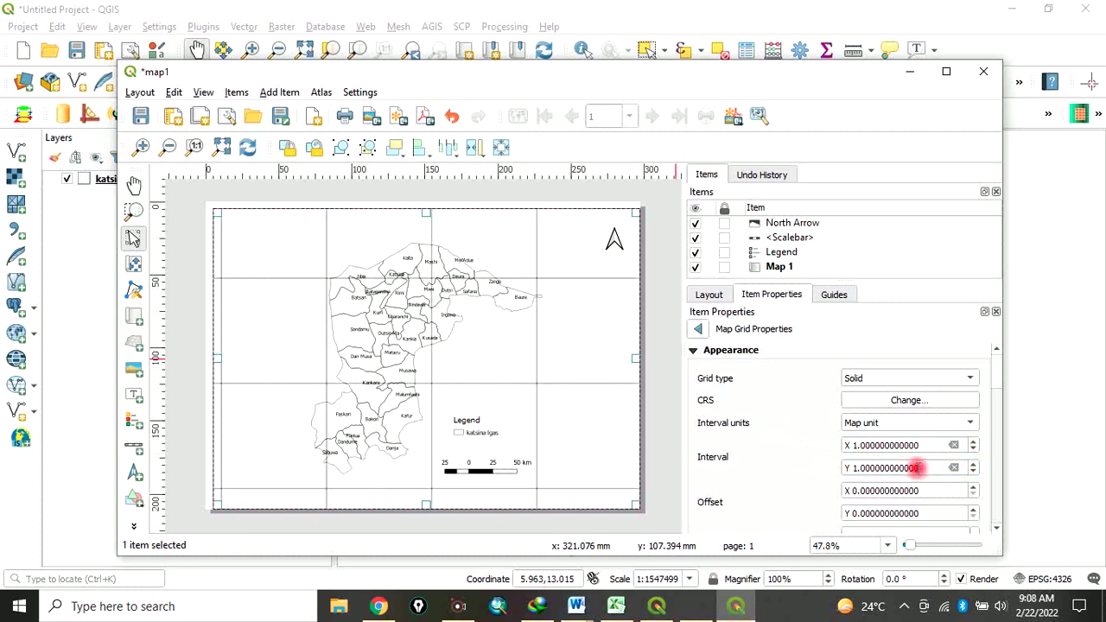
scroll(994, 481, "down", 1)
scroll(995, 482, "down", 1)
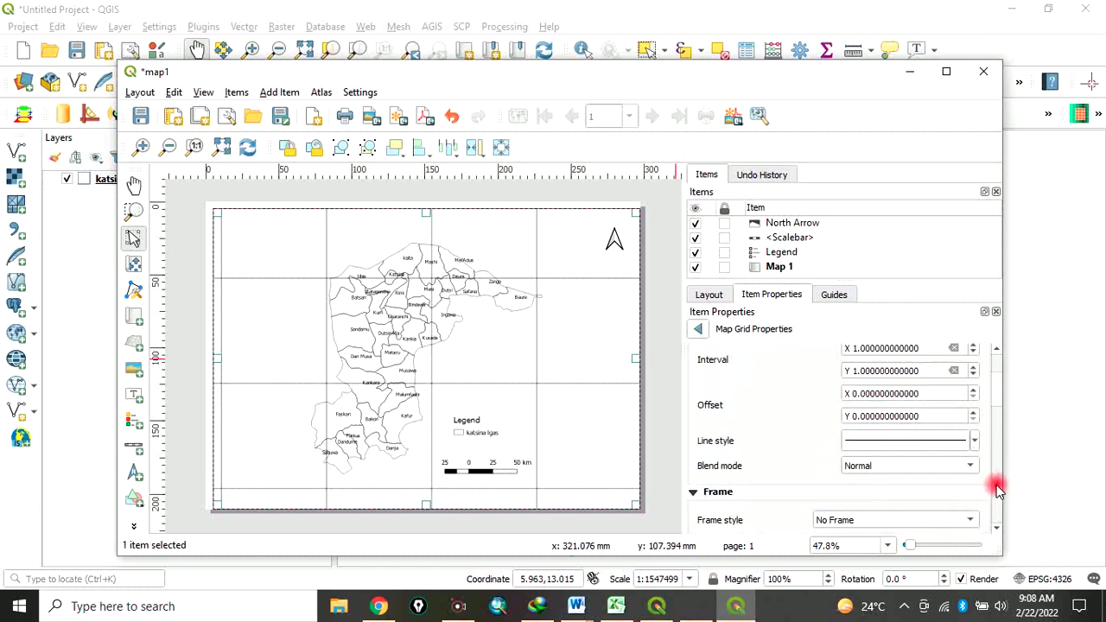
scroll(994, 481, "down", 1)
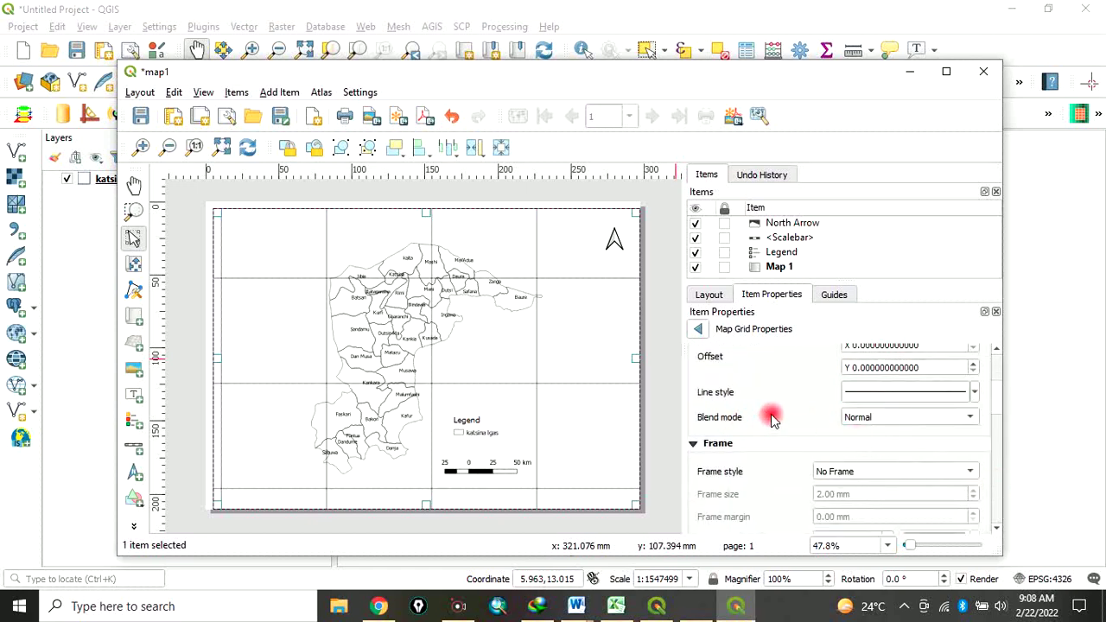
- Keep Normal blend mode and give the grid a Zebra frame
left_click(973, 419)
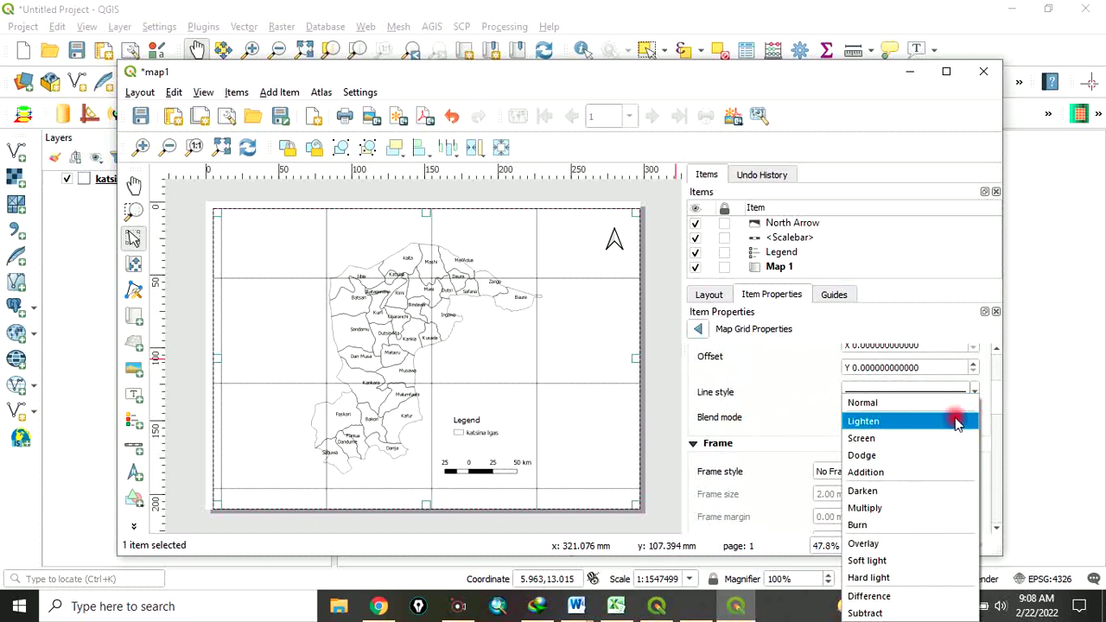
left_click(970, 402)
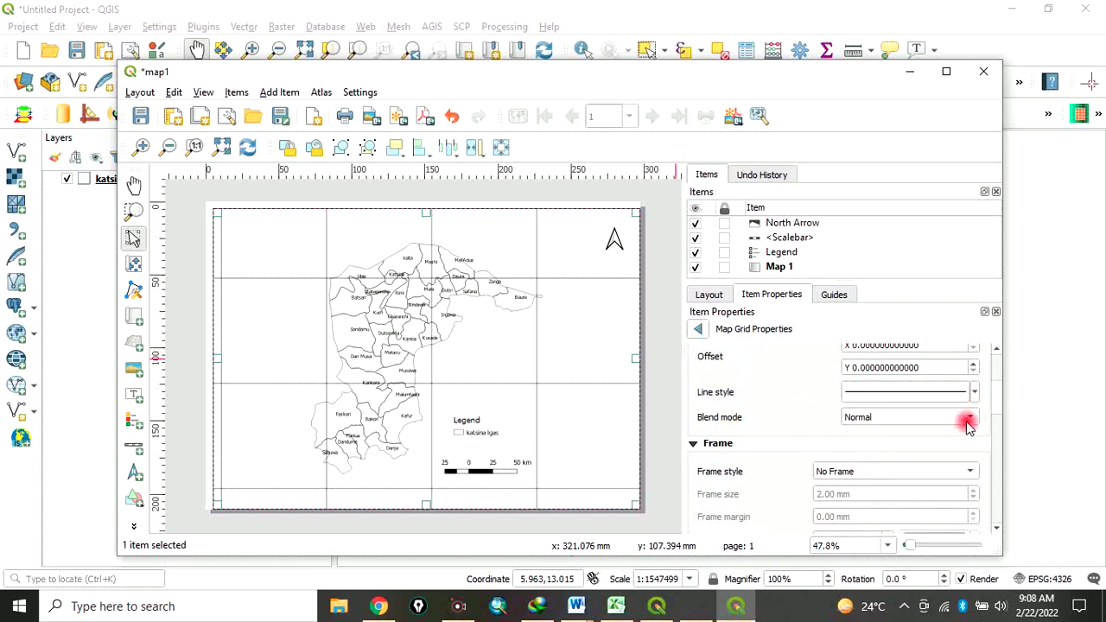
left_click(969, 471)
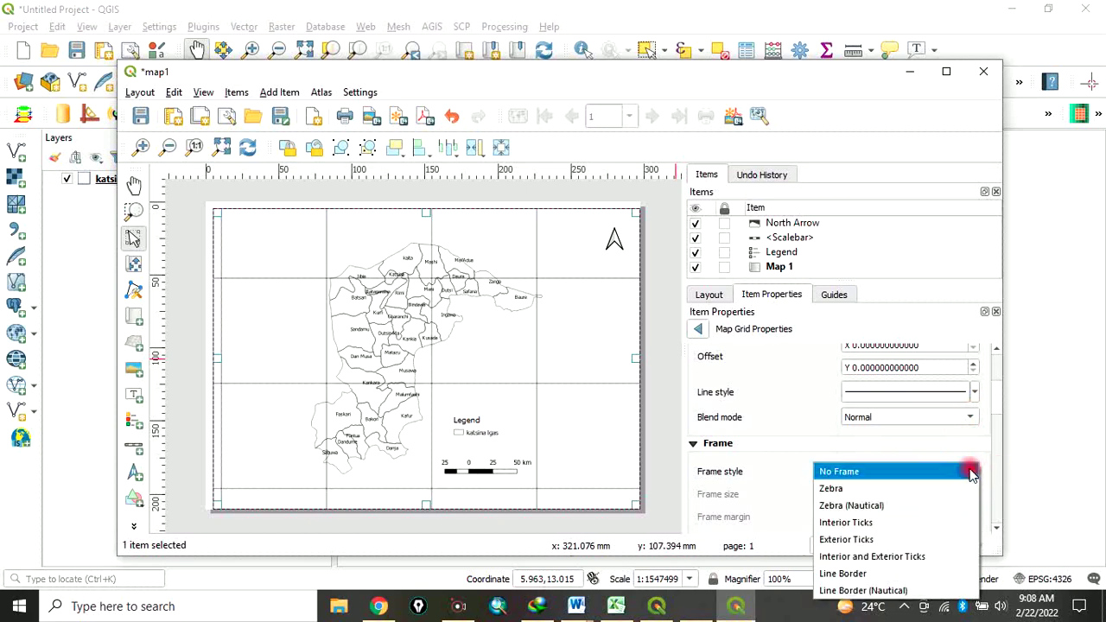
left_click(831, 489)
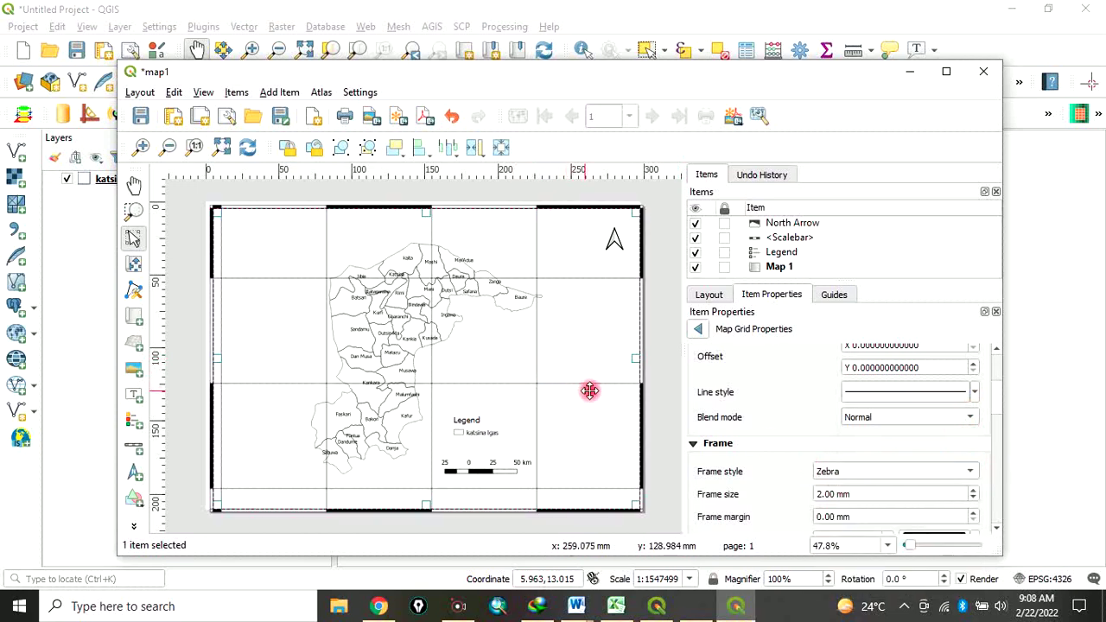
left_click(661, 426)
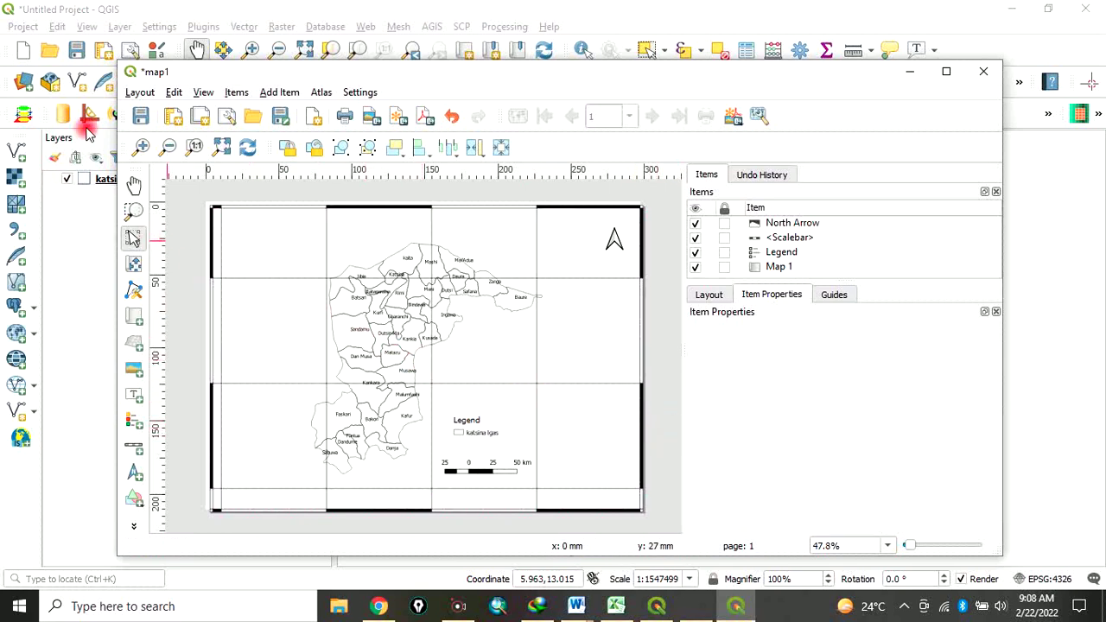
- Export the map1 layout as a 300 dpi JPEG named Map, then minimize QGIS
left_click(372, 117)
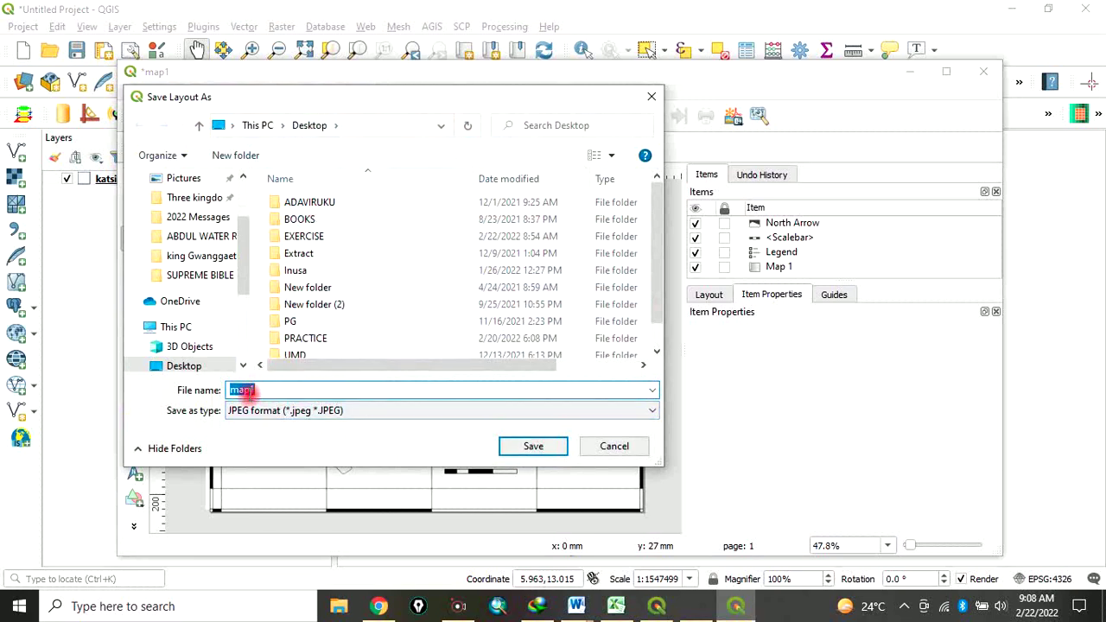
type("Map")
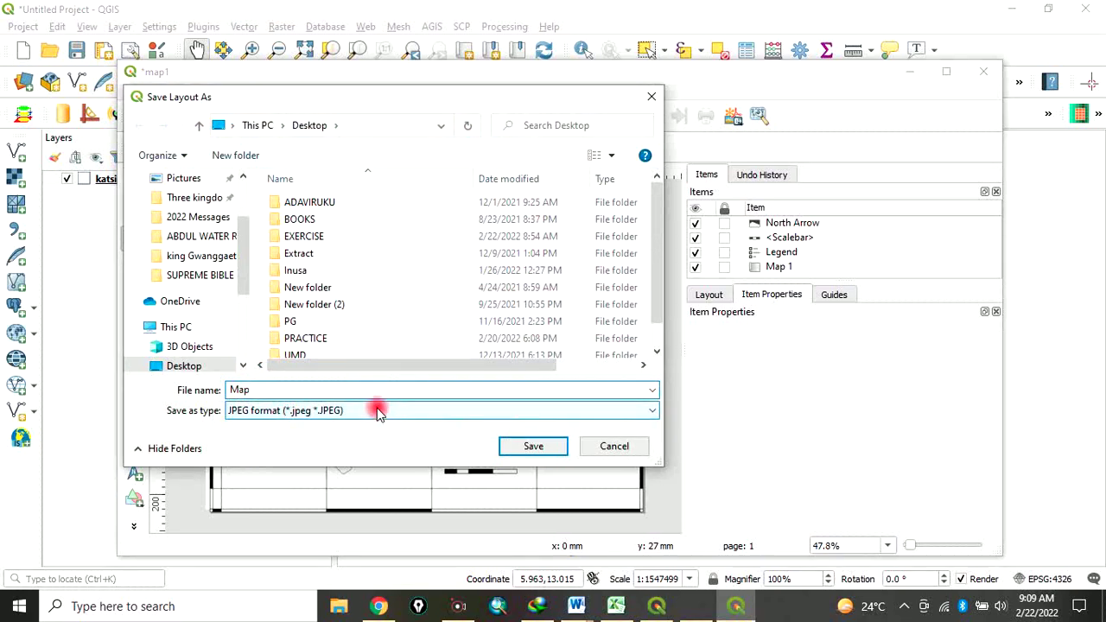
left_click(529, 451)
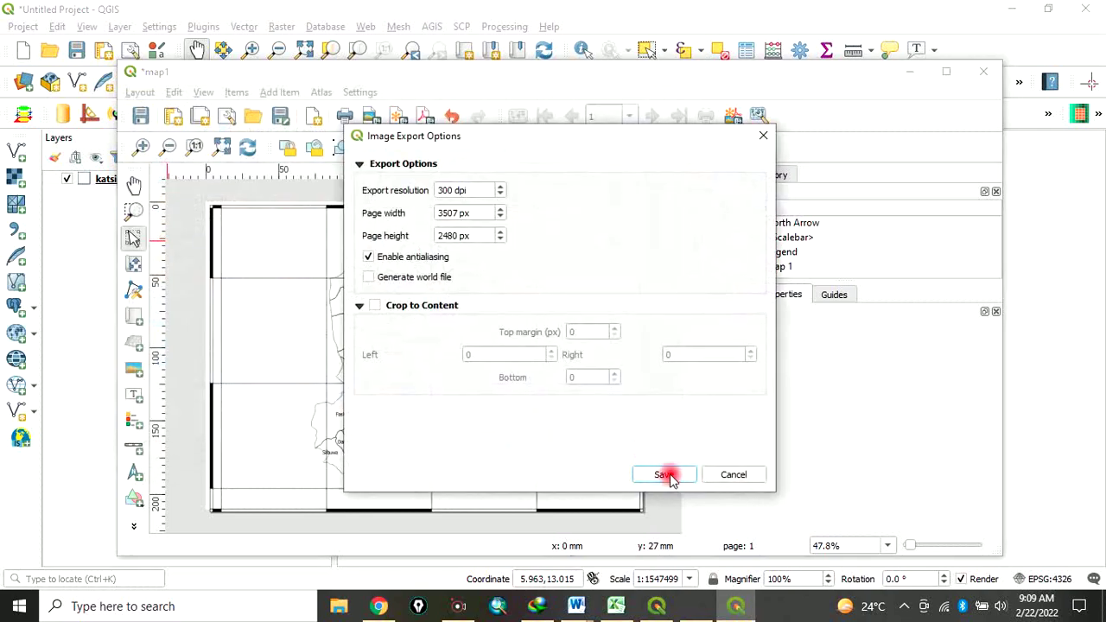
left_click(667, 475)
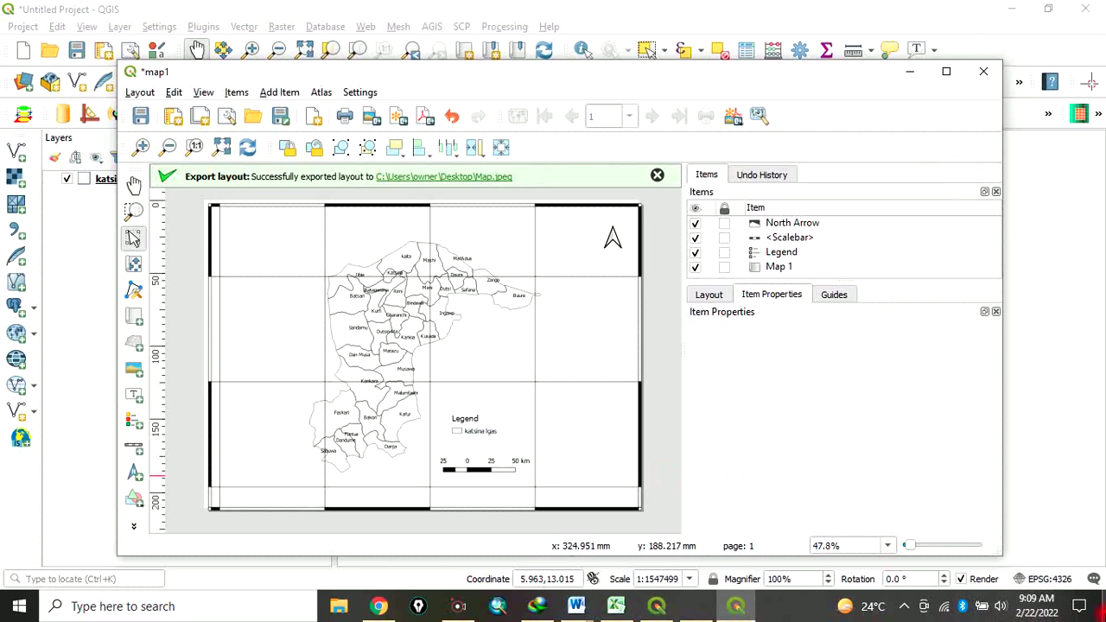
left_click(1102, 605)
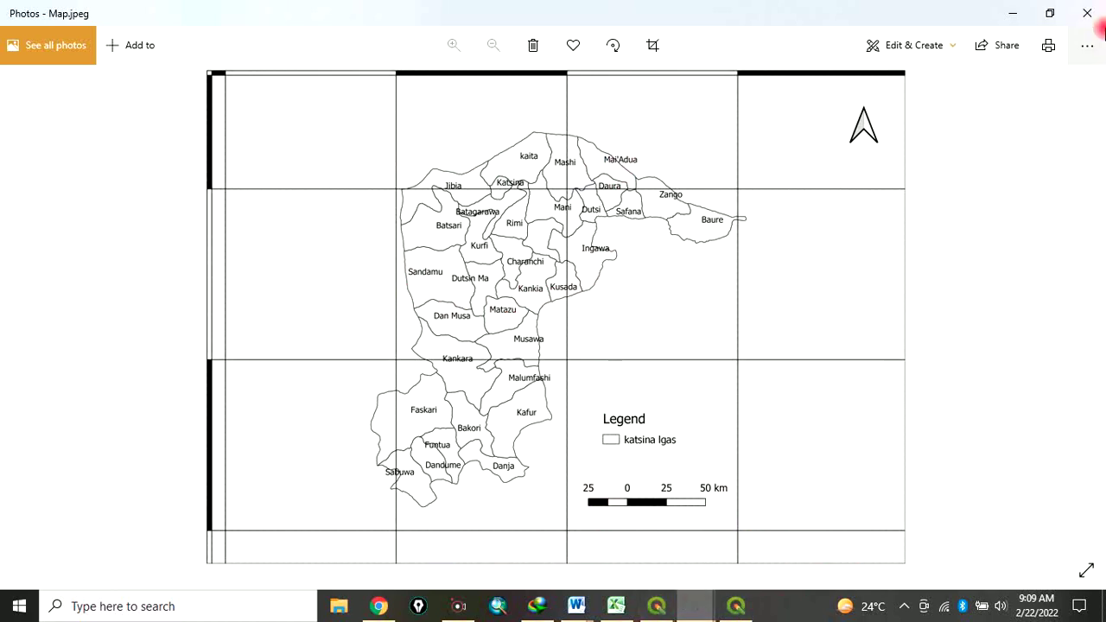
left_click(1086, 15)
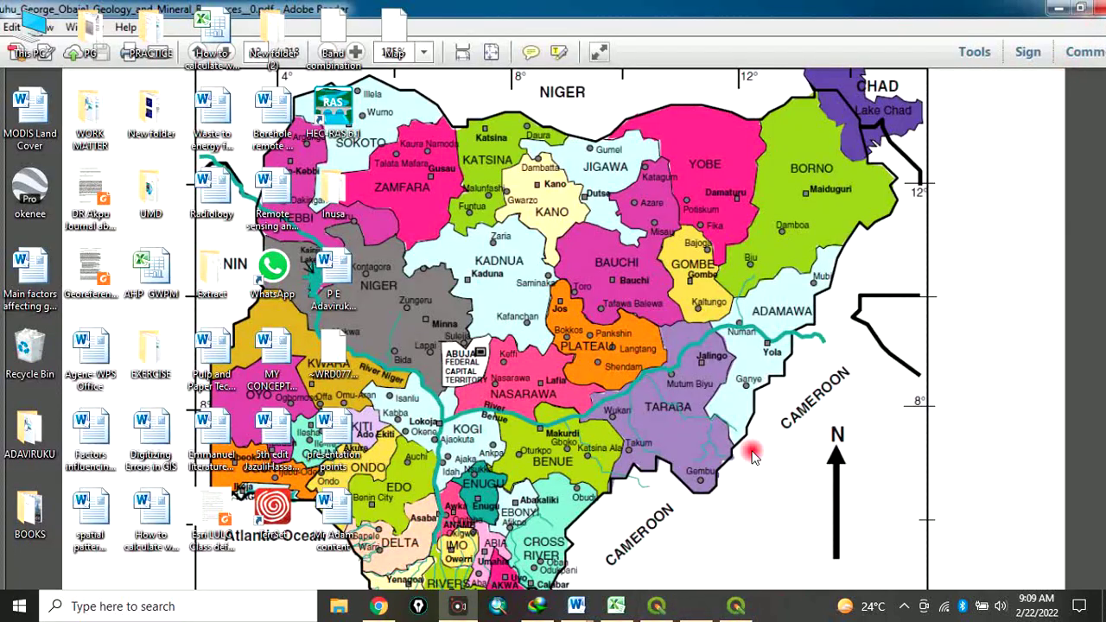
- Restore Photos and step back from the title image to the contact-details slide 1.JPG
left_click(695, 609)
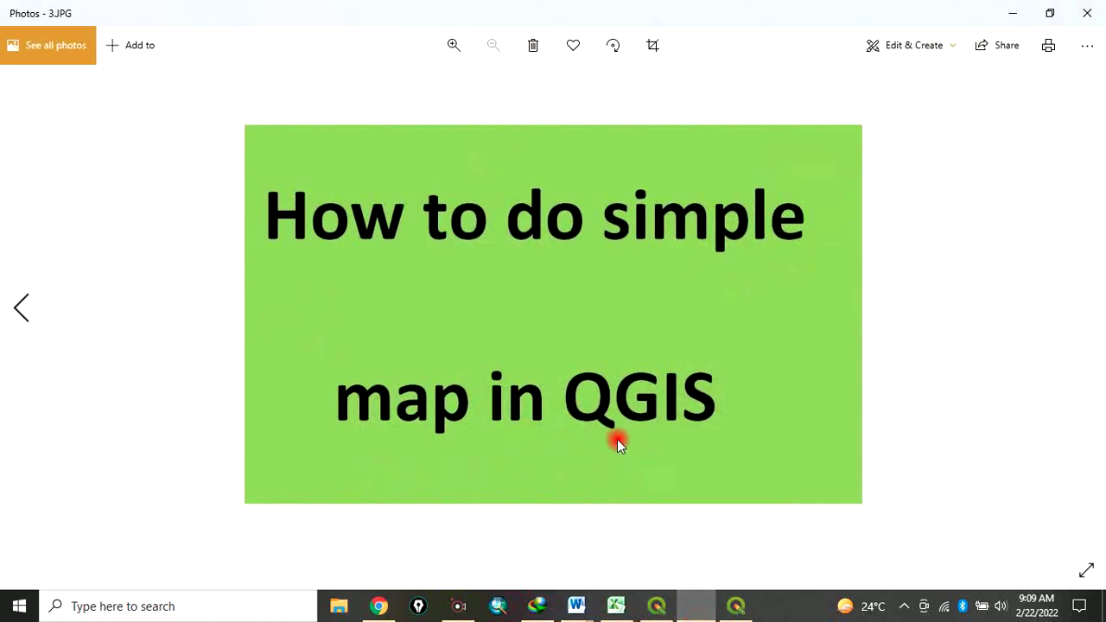
left_click(22, 308)
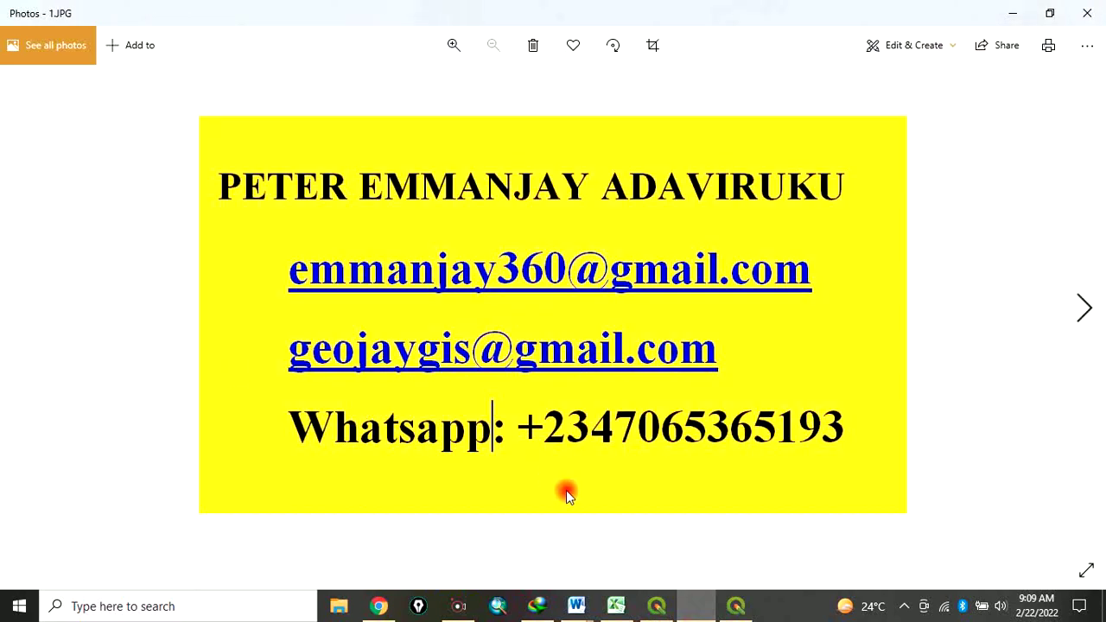